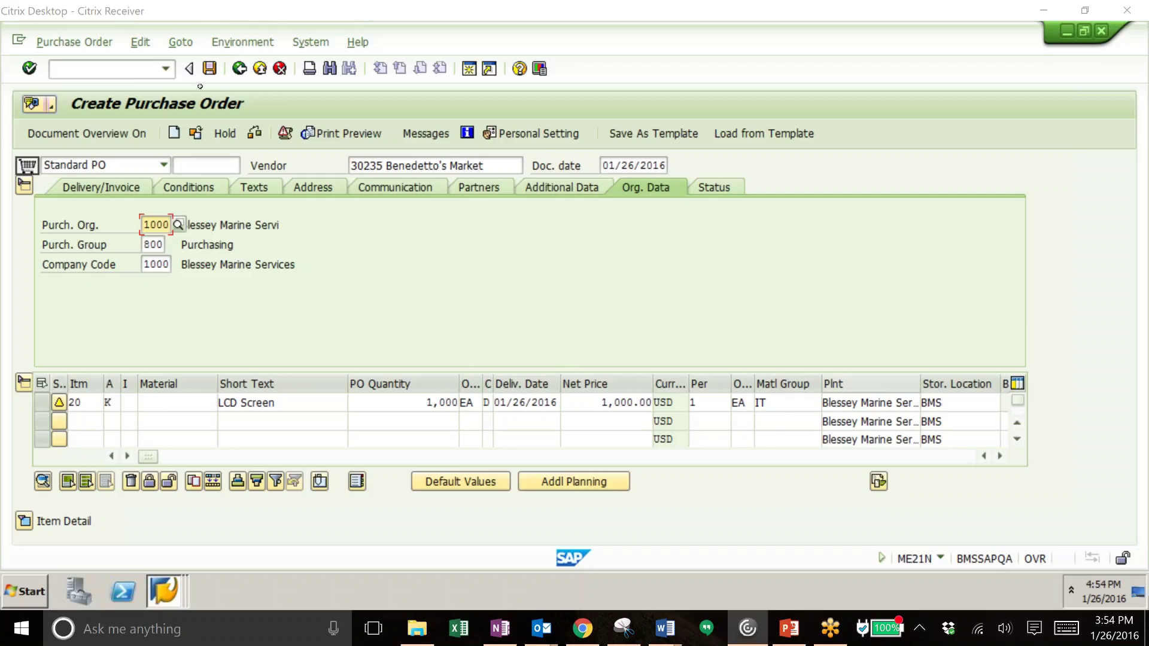
Save the LCD Screen purchase order and copy its new number from the message details
{"action": "left_click", "coordinate": [209, 69]}
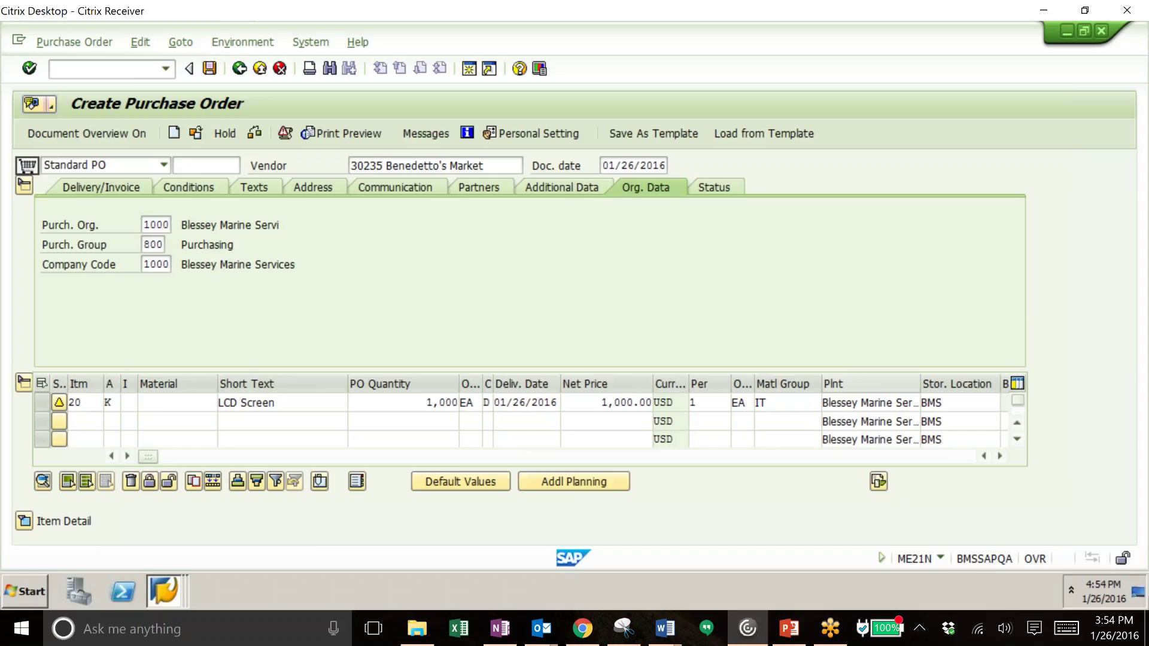
{"action": "left_click", "coordinate": [213, 369]}
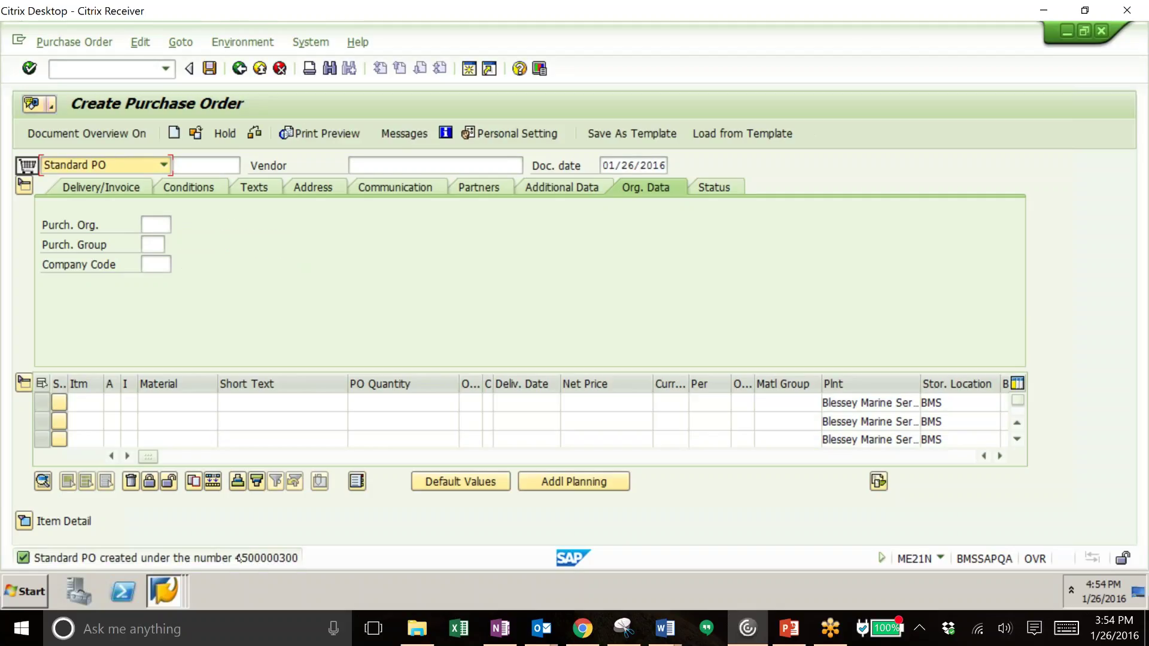
{"action": "double_click", "coordinate": [239, 558]}
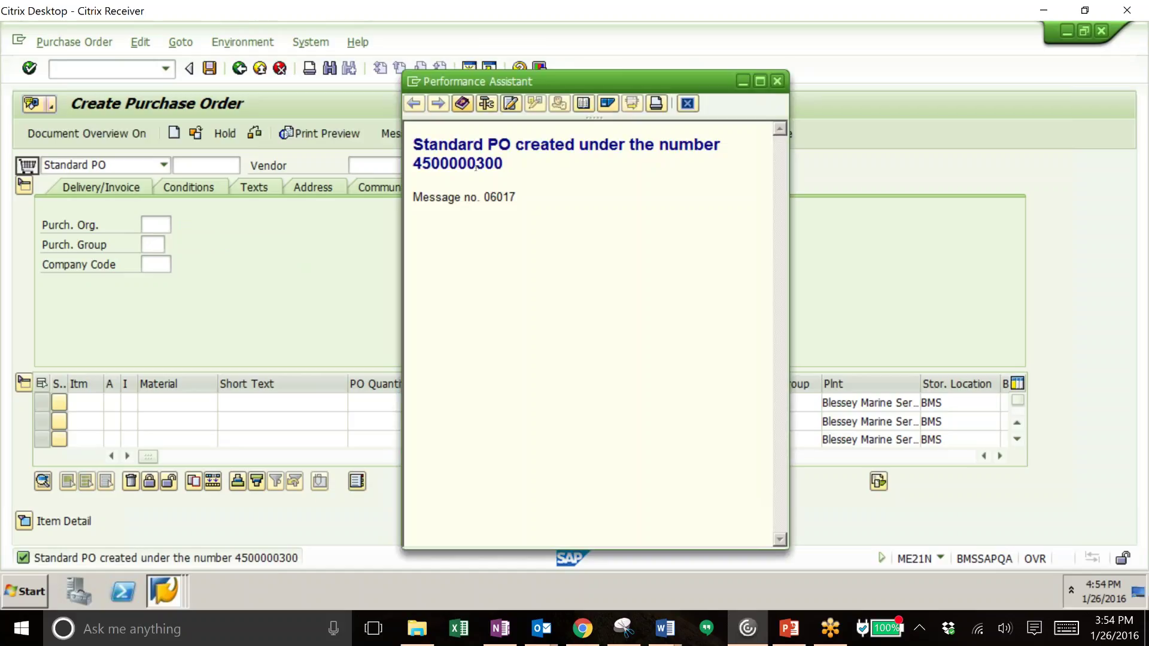
{"action": "left_click_drag", "start_coordinate": [504, 163], "coordinate": [412, 168]}
{"action": "key", "text": "ctrl+c"}
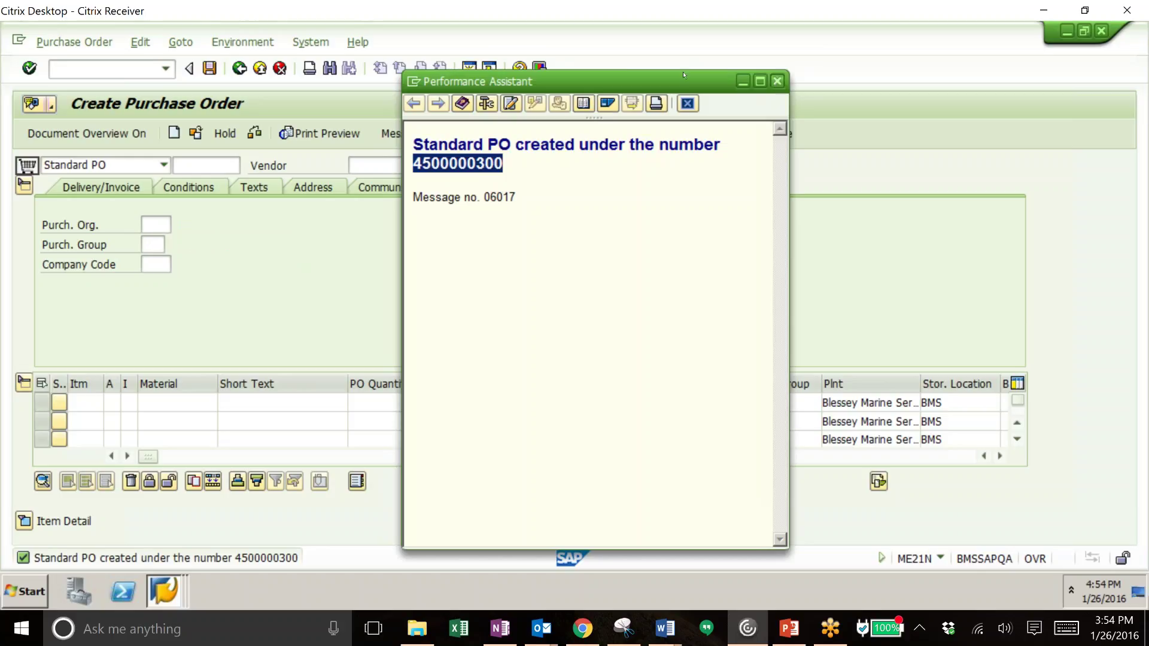
{"action": "left_click", "coordinate": [778, 81]}
Start transaction ME29N and load the newly created purchase order as the document for release
{"action": "left_click", "coordinate": [99, 70]}
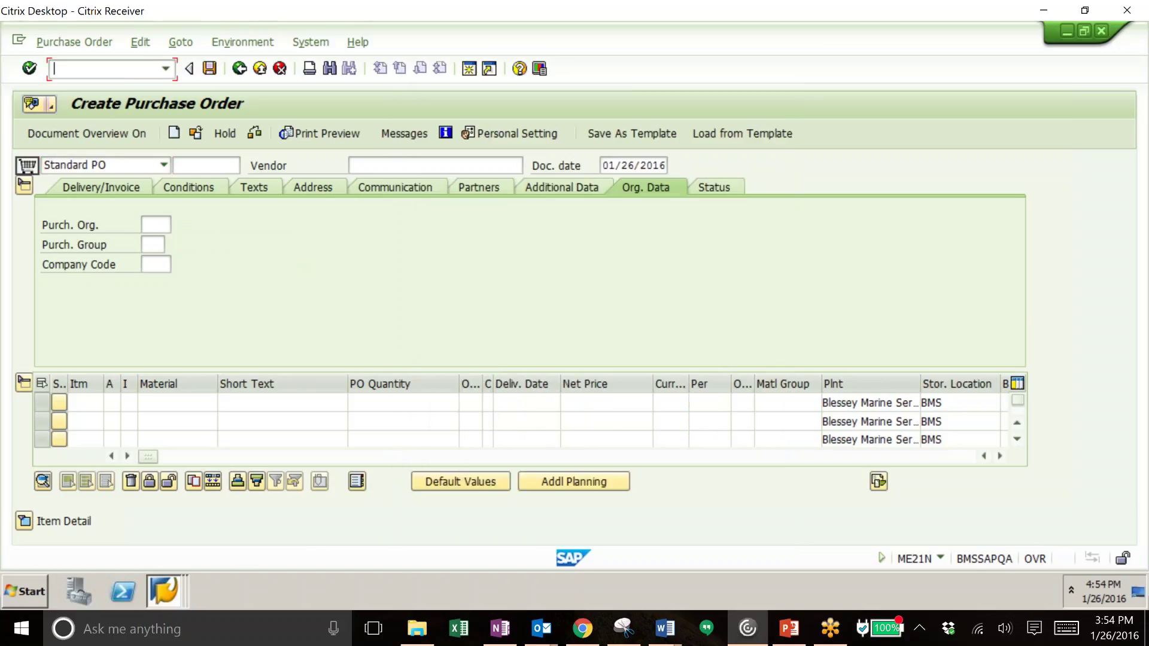
{"action": "type", "text": "/nme29n"}
{"action": "key", "text": "Return"}
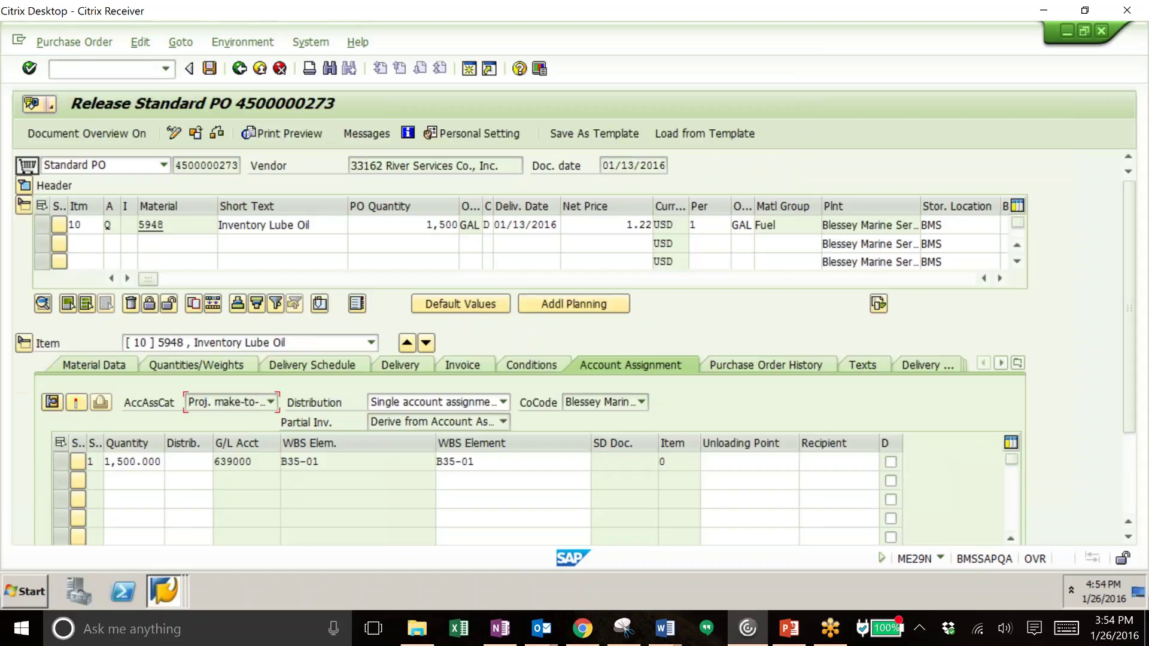
{"action": "left_click", "coordinate": [198, 132]}
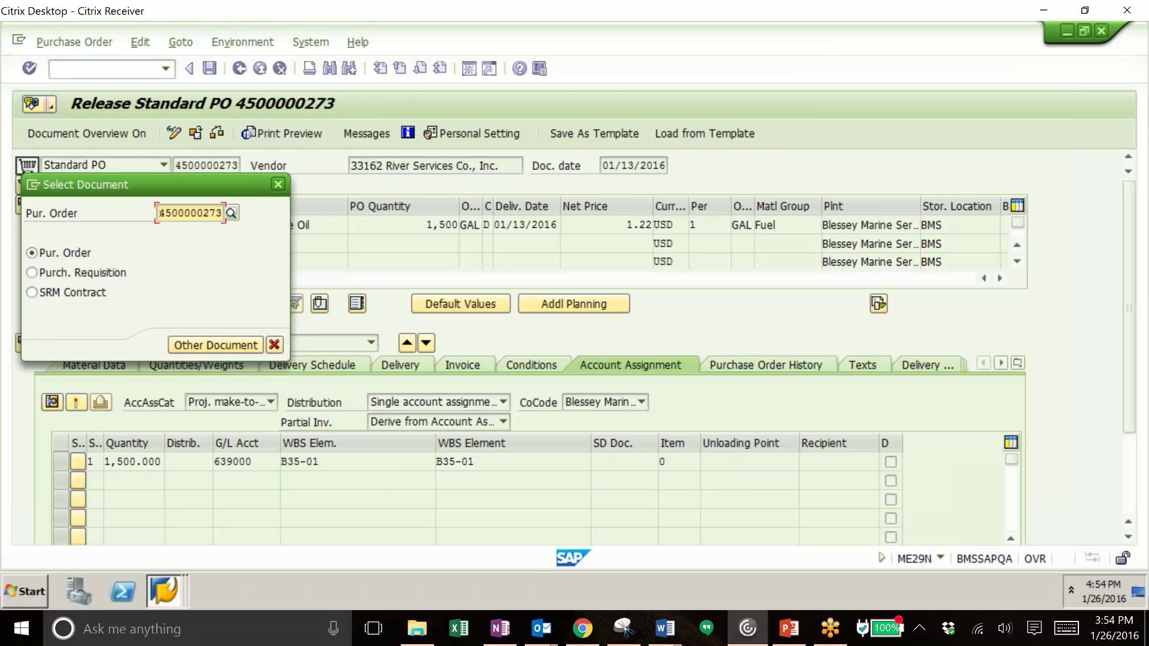
{"action": "left_click_drag", "start_coordinate": [162, 213], "coordinate": [256, 213]}
{"action": "type", "text": "4500000300"}
{"action": "key", "text": "Return"}
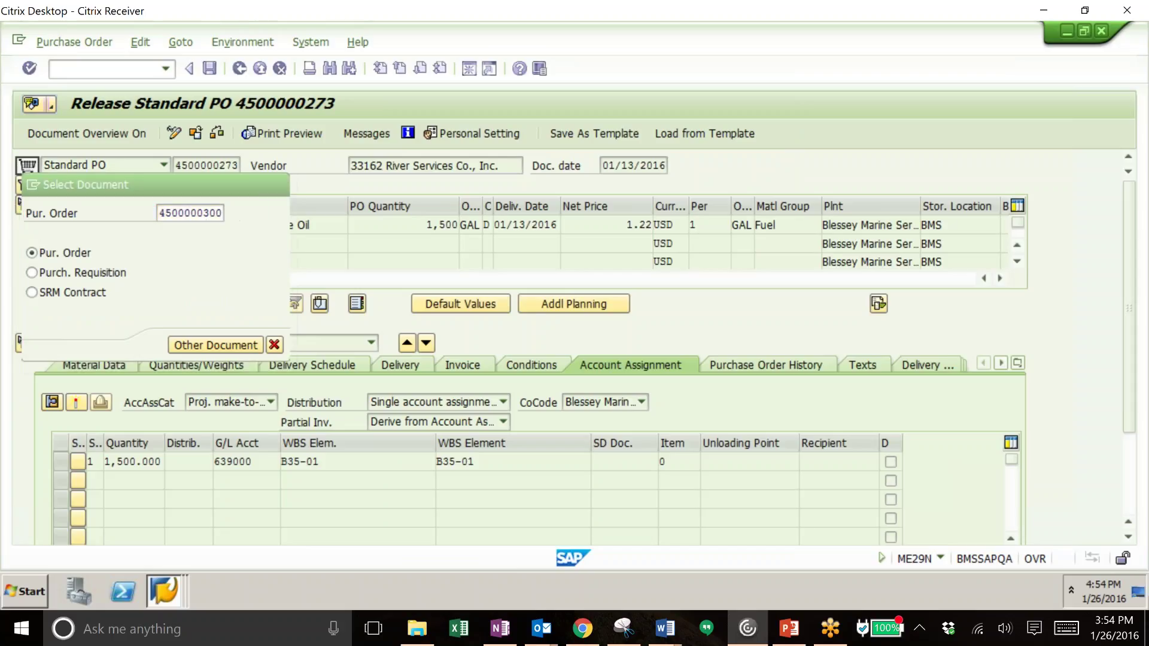
{"action": "left_click", "coordinate": [312, 352]}
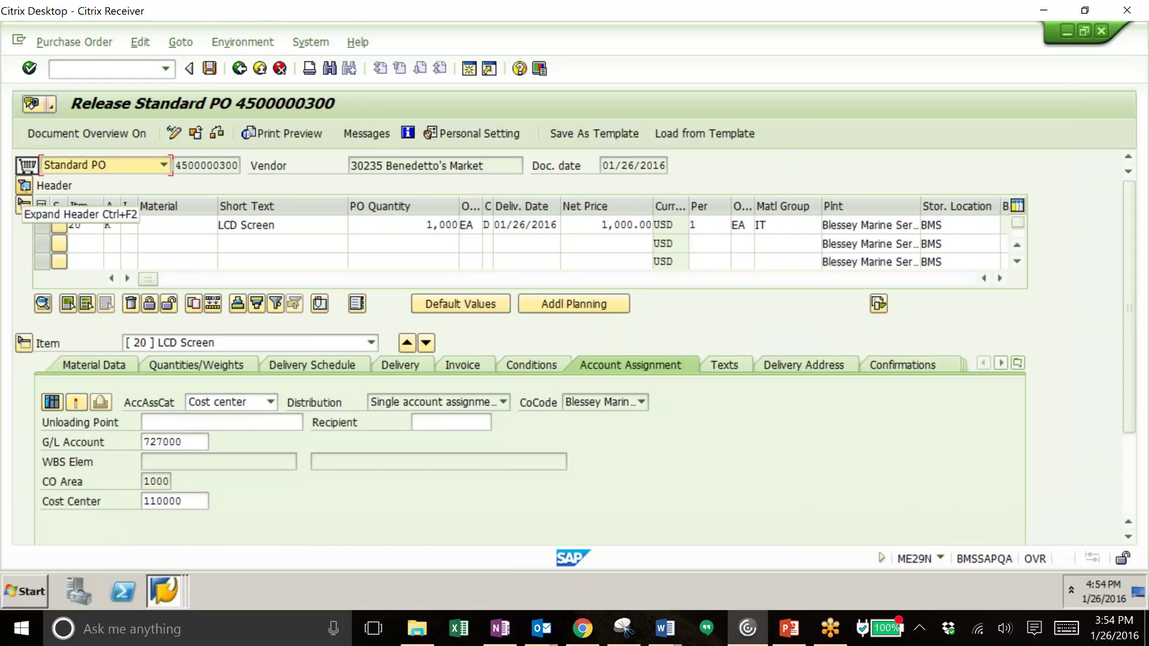
Release the purchase order under code 01 Purchasing Agent in the header's release strategy and save it
{"action": "left_click", "coordinate": [24, 186]}
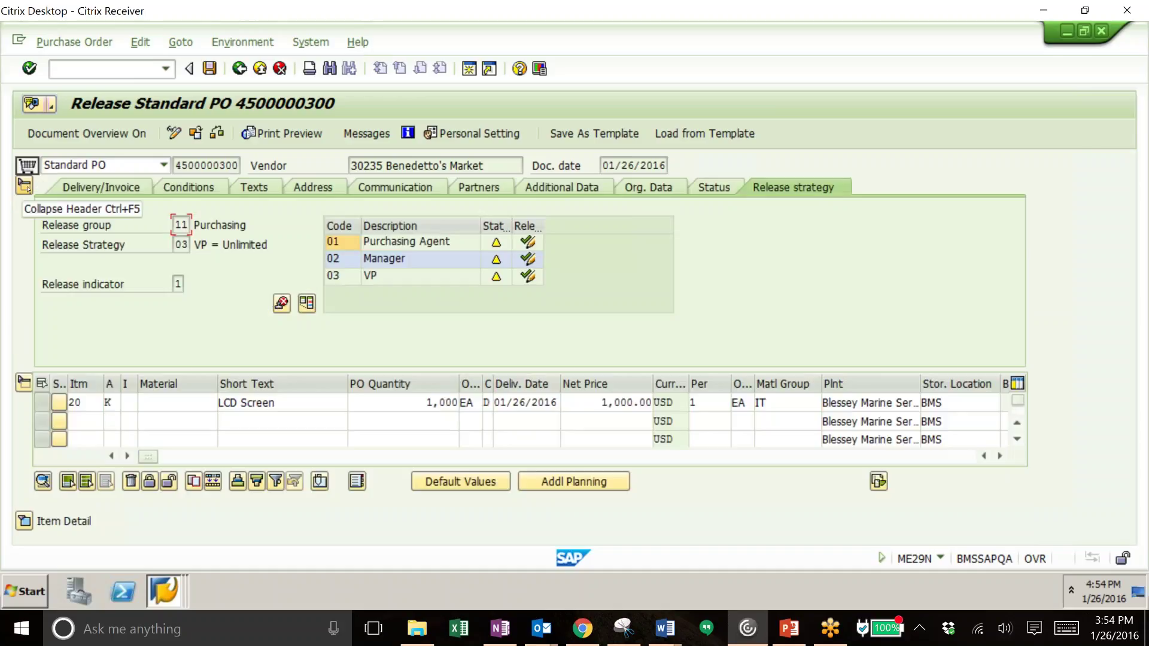
{"action": "left_click", "coordinate": [797, 402]}
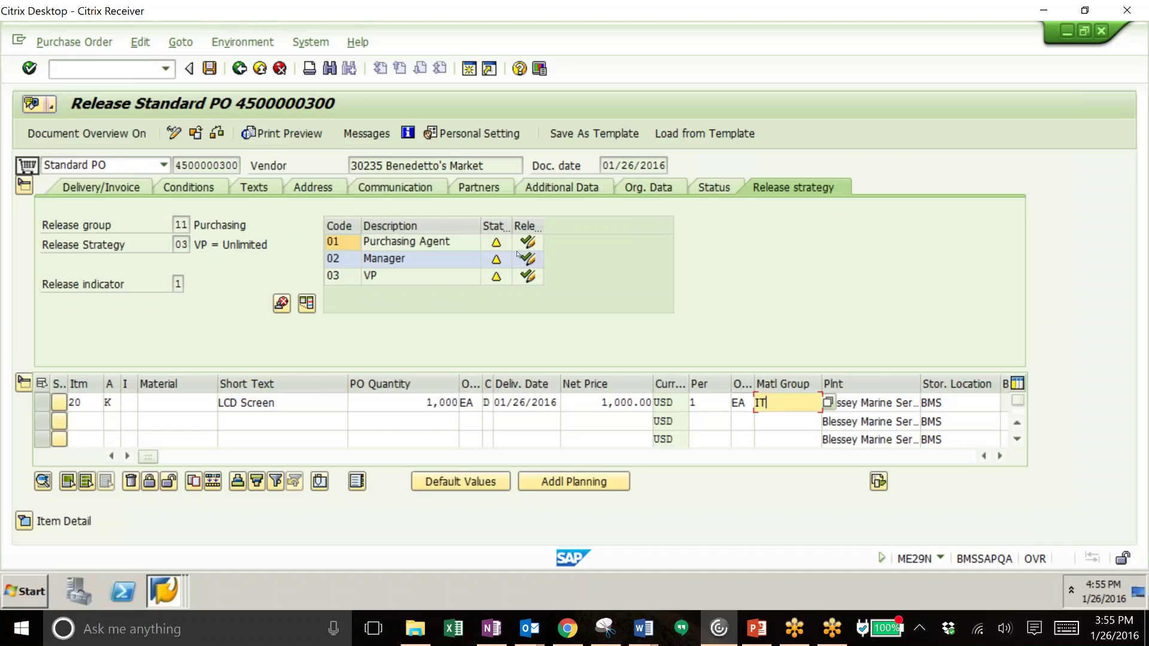
{"action": "key", "text": "Return"}
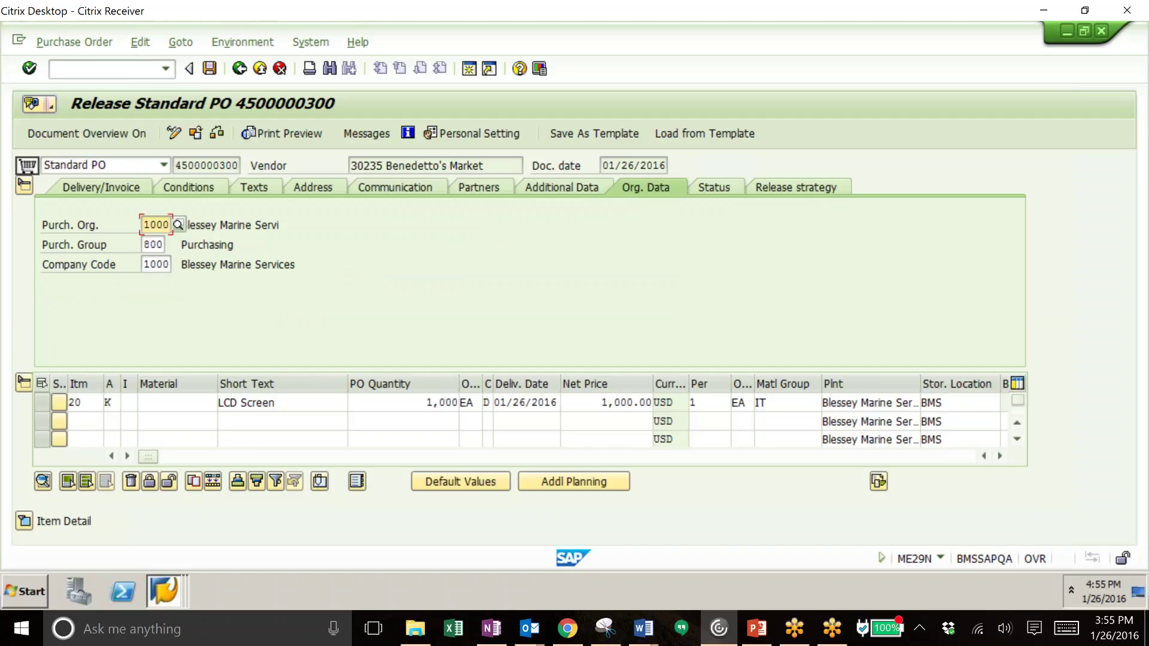
{"action": "left_click", "coordinate": [792, 188]}
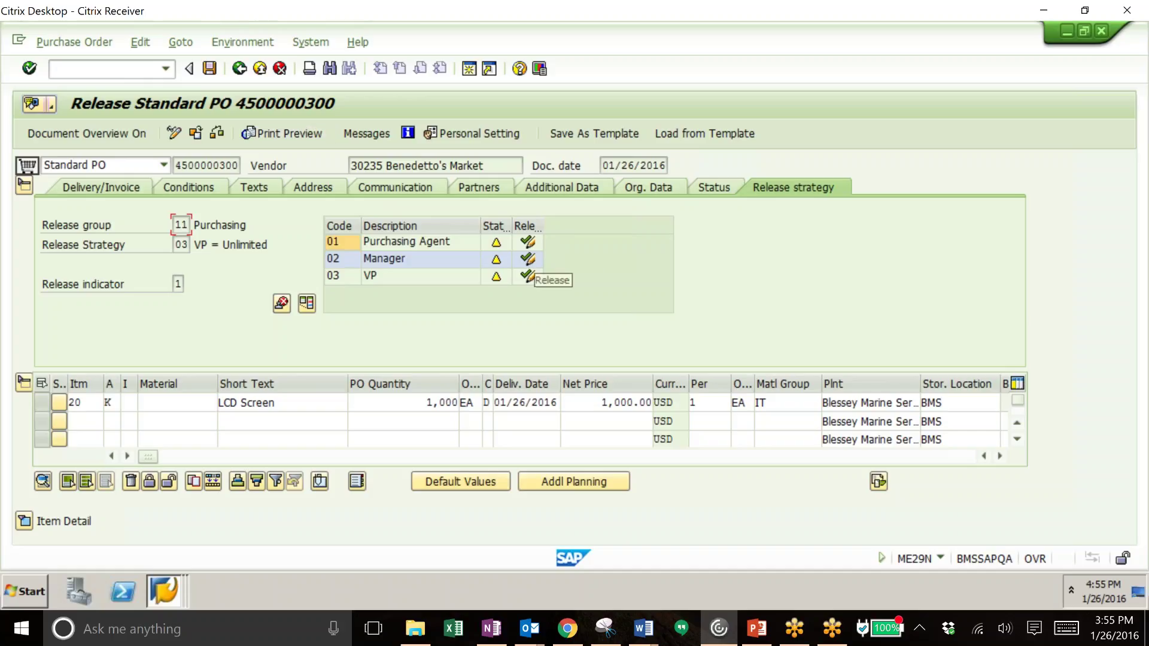
{"action": "left_click", "coordinate": [528, 243]}
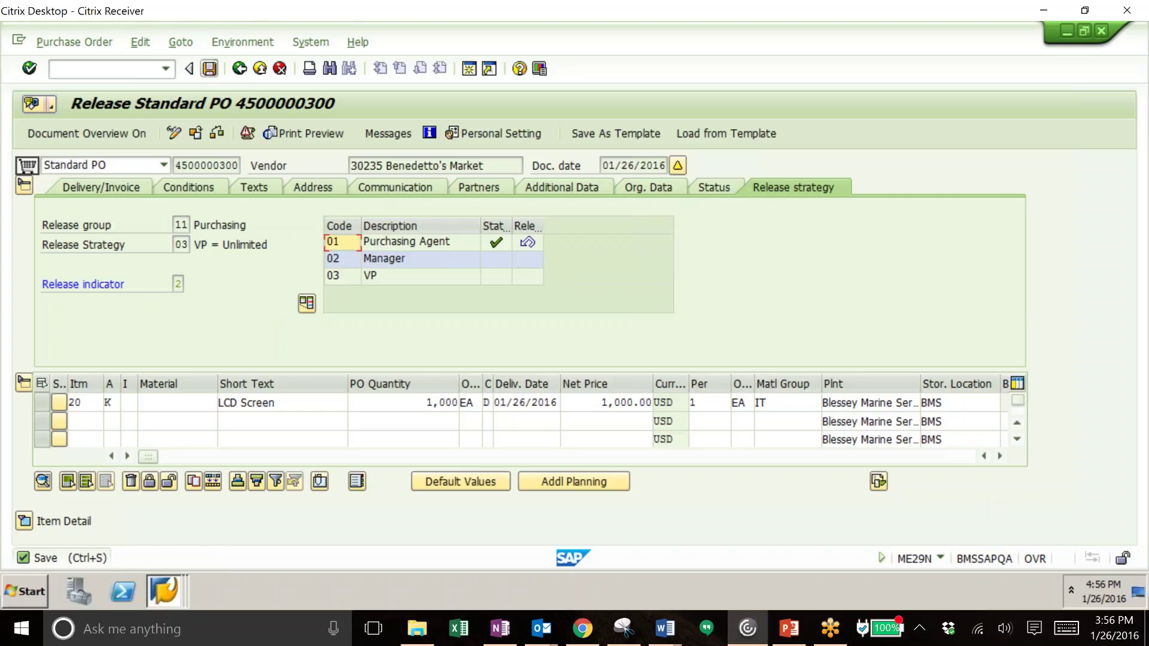
{"action": "left_click", "coordinate": [209, 69]}
{"action": "left_click", "coordinate": [234, 371]}
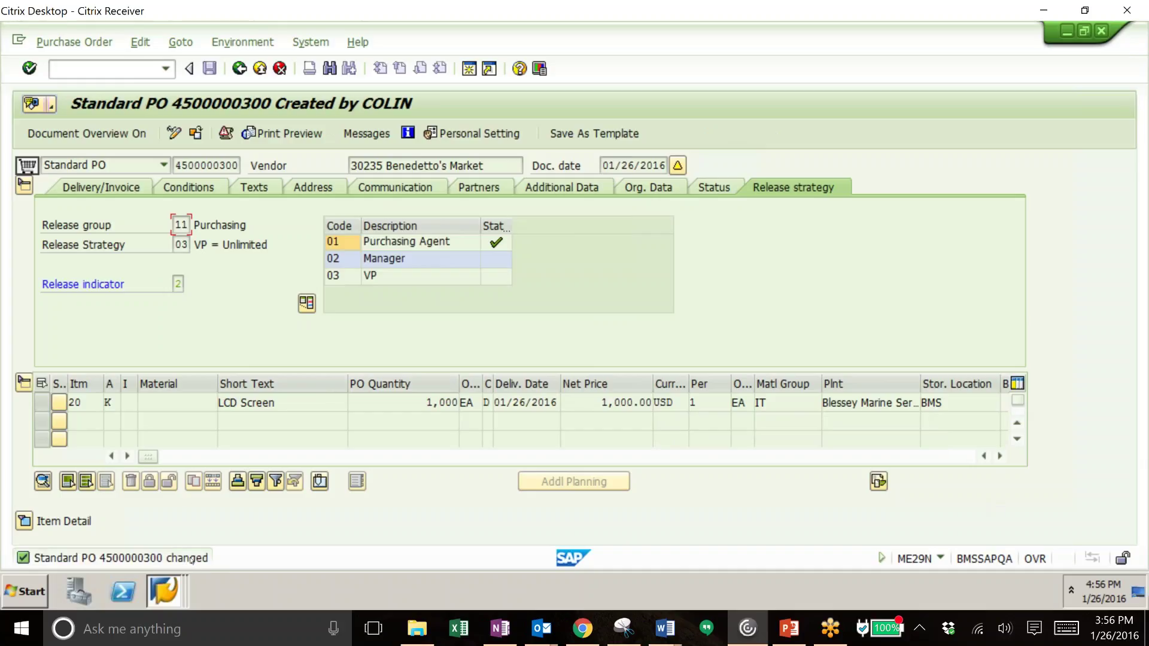
Open MIGO - Goods Movement in the SAP Easy Access session and load the copied purchase order for goods receipt
{"action": "left_click", "coordinate": [109, 74]}
{"action": "left_click", "coordinate": [165, 590]}
{"action": "left_click", "coordinate": [161, 529]}
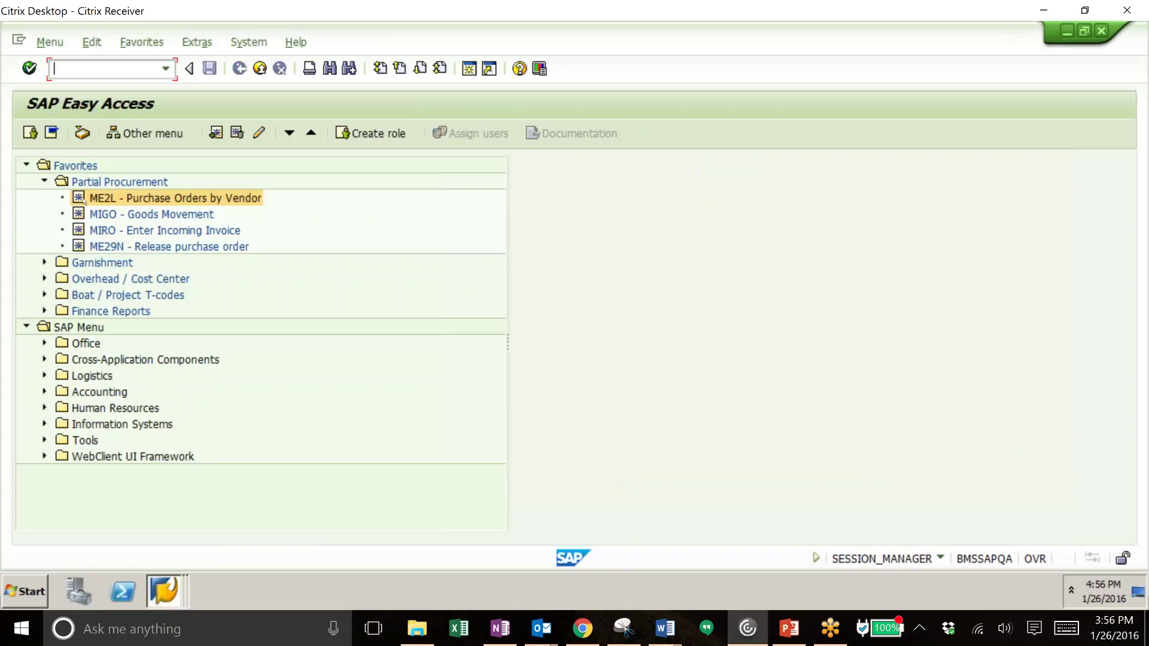
{"action": "double_click", "coordinate": [105, 214]}
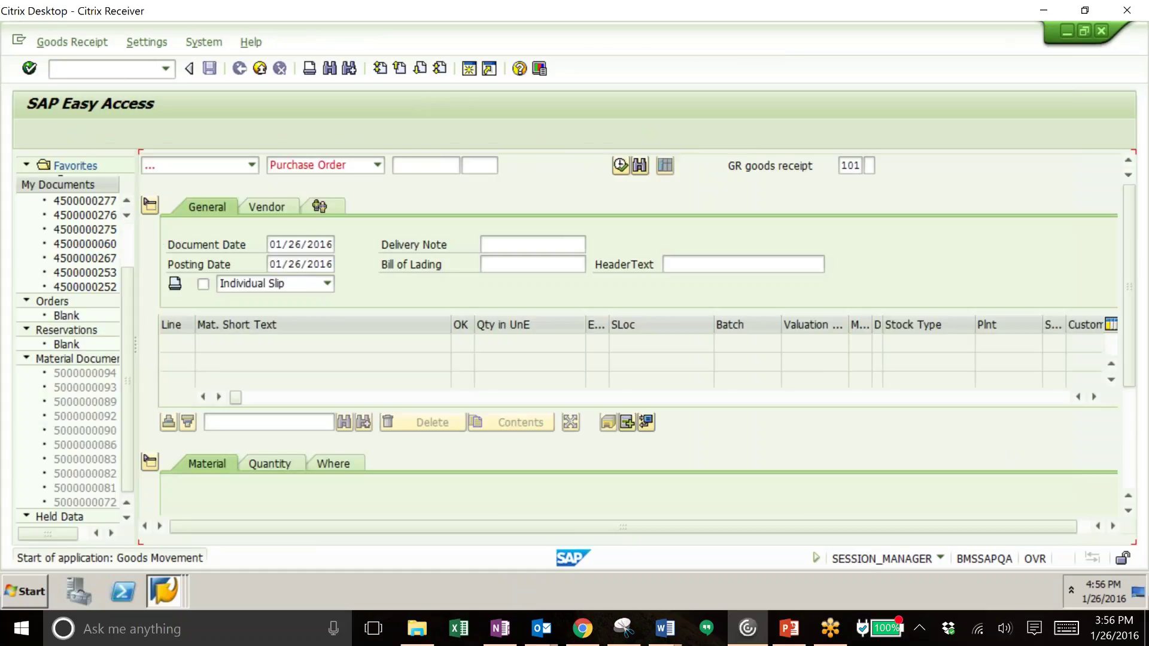
{"action": "key", "text": "ctrl+v"}
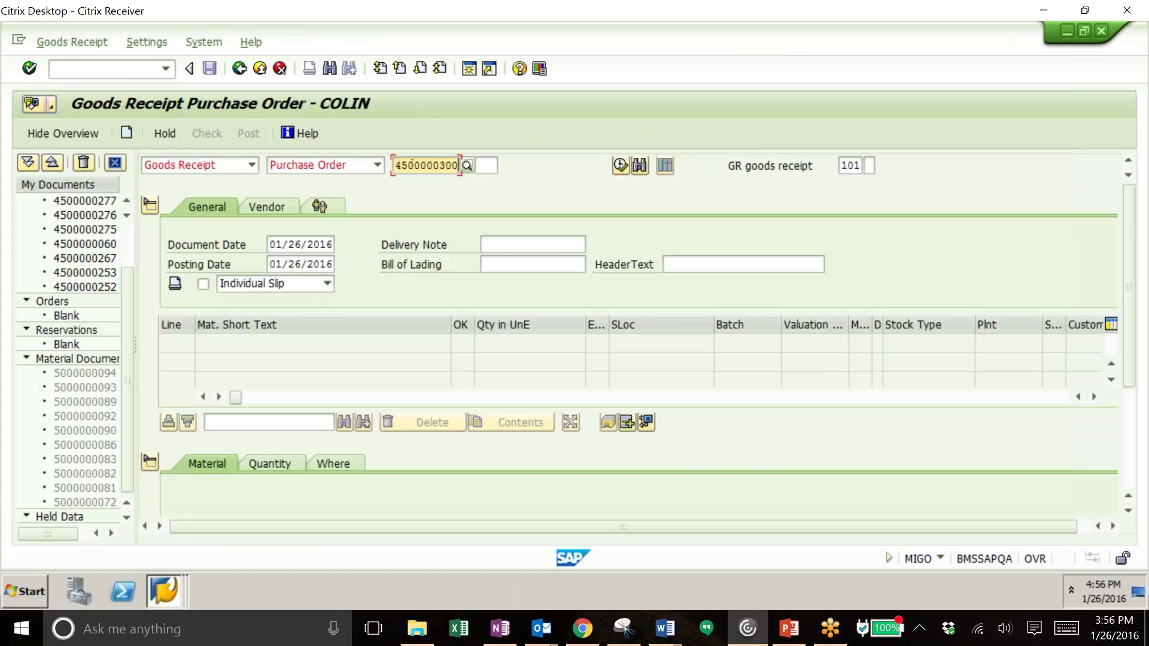
{"action": "key", "text": "Return"}
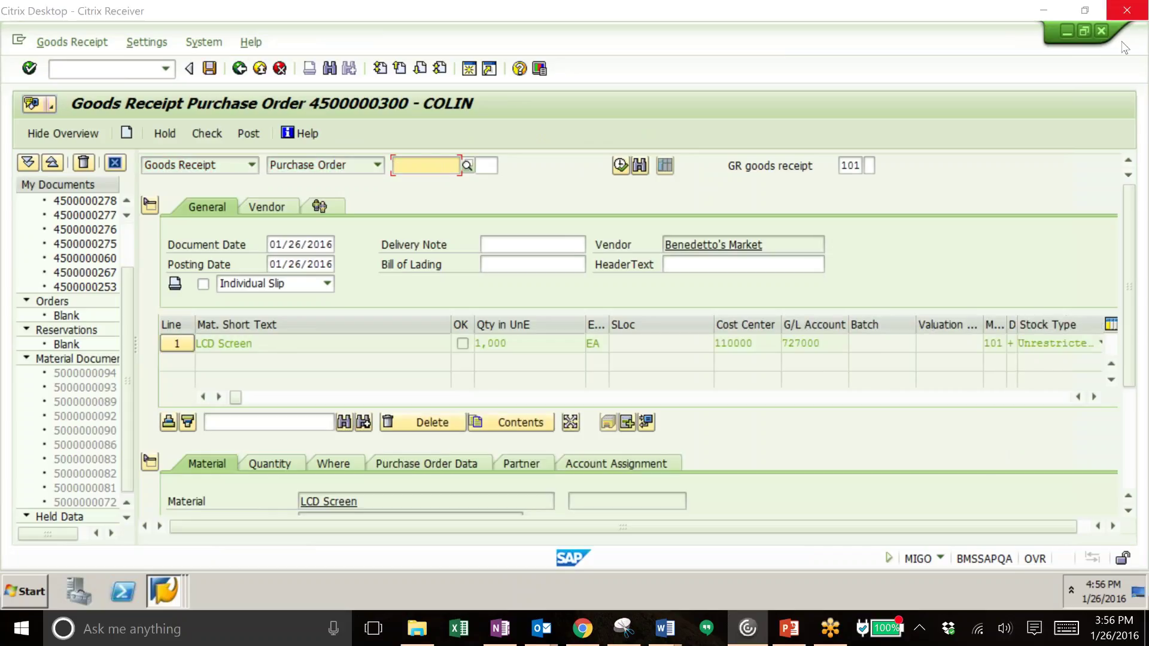
Mark the LCD Screen line as Item OK and post the goods receipt
{"action": "scroll", "coordinate": [1121, 507], "scroll_direction": "down", "scroll_amount": 3}
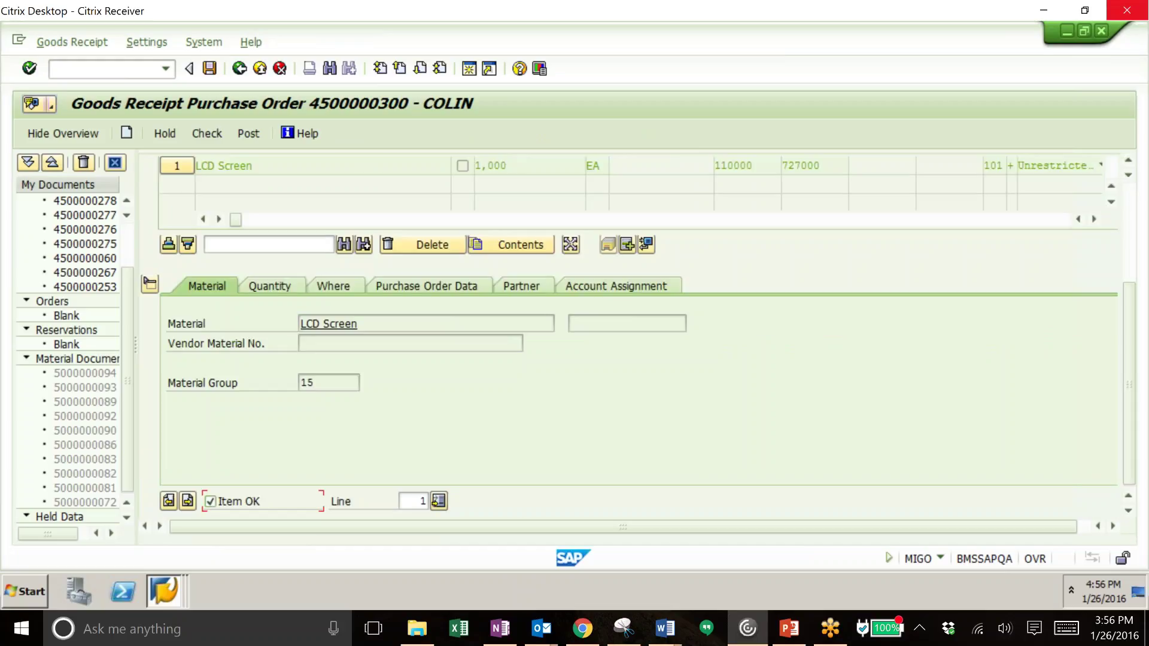
{"action": "scroll", "coordinate": [1129, 359], "scroll_direction": "up", "scroll_amount": 2}
{"action": "scroll", "coordinate": [461, 239], "scroll_direction": "up", "scroll_amount": 4}
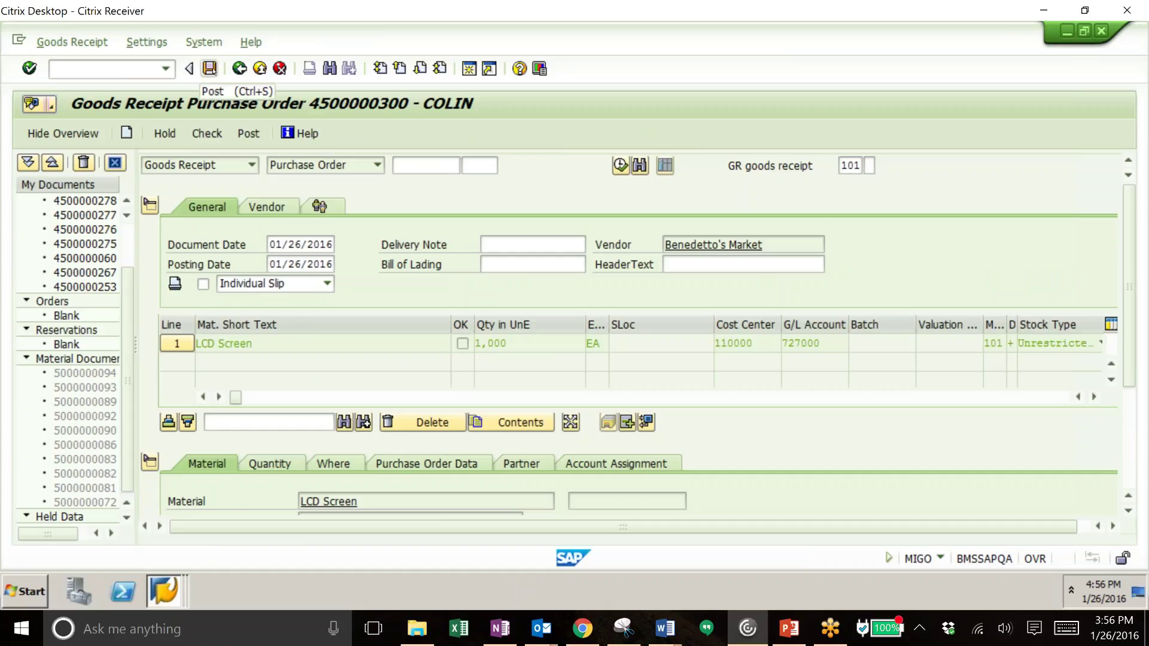
{"action": "left_click", "coordinate": [210, 68]}
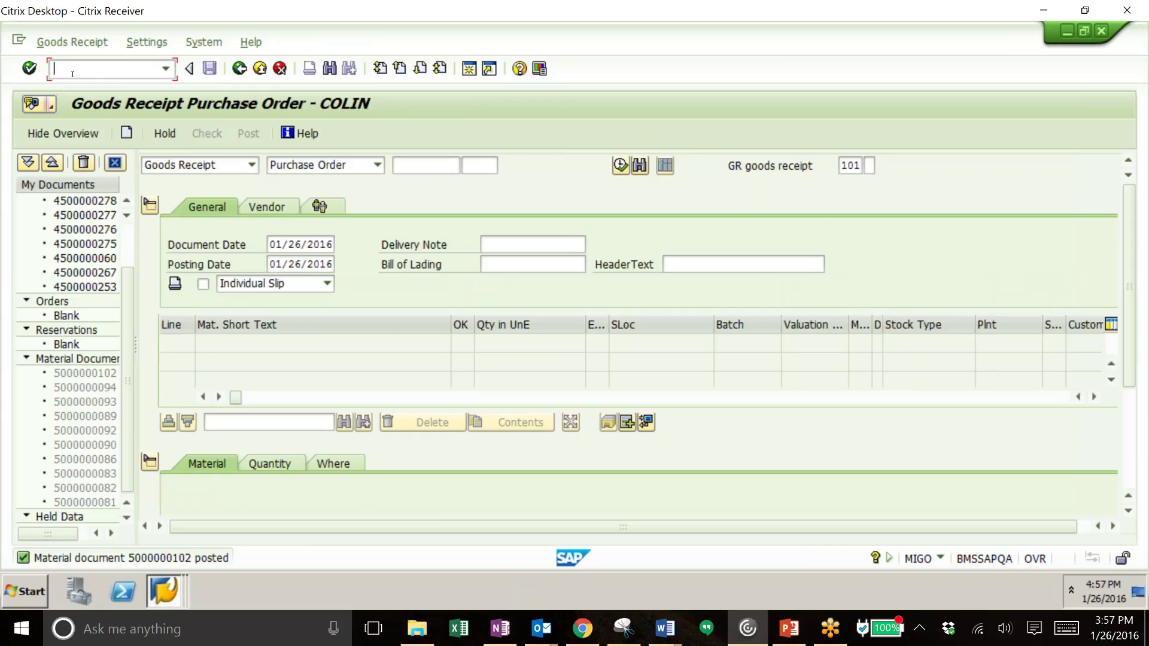
Open MIRO - Enter Incoming Invoice from the favorites in the free SAP Easy Access session
{"action": "left_click", "coordinate": [174, 595]}
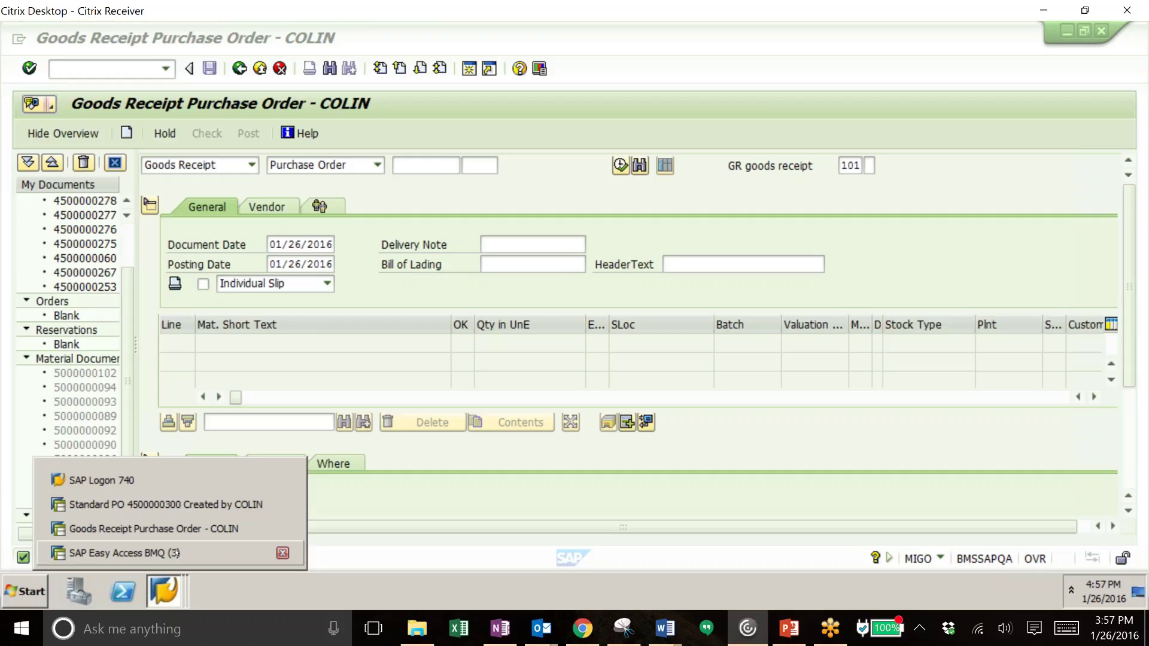
{"action": "left_click", "coordinate": [261, 554]}
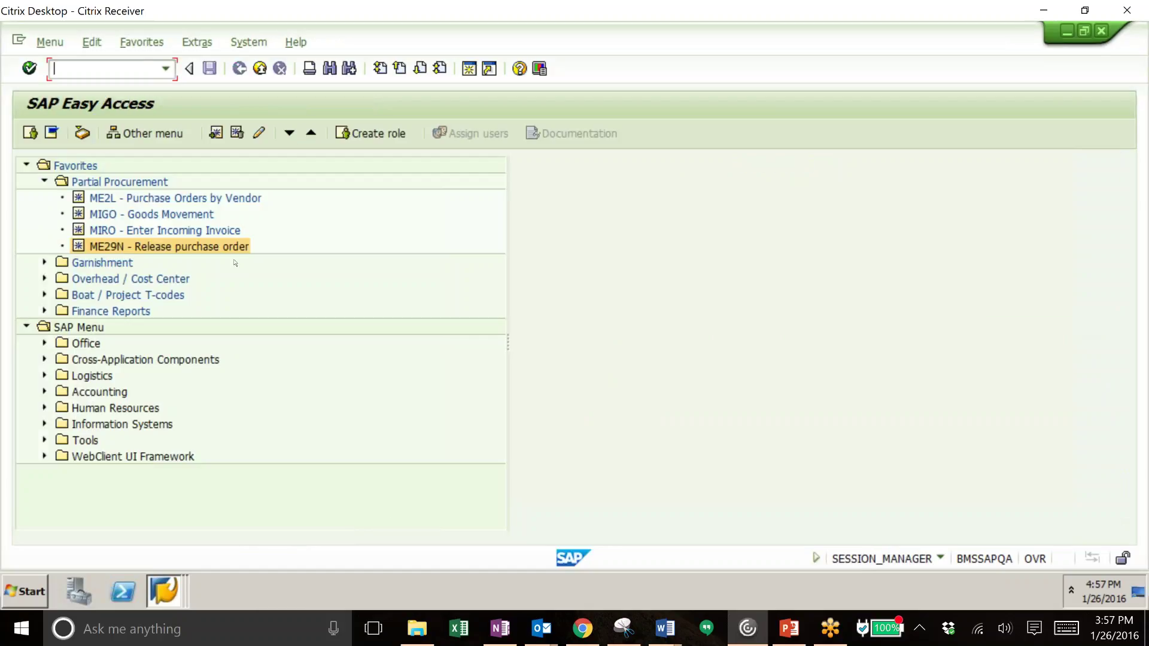
{"action": "double_click", "coordinate": [221, 232]}
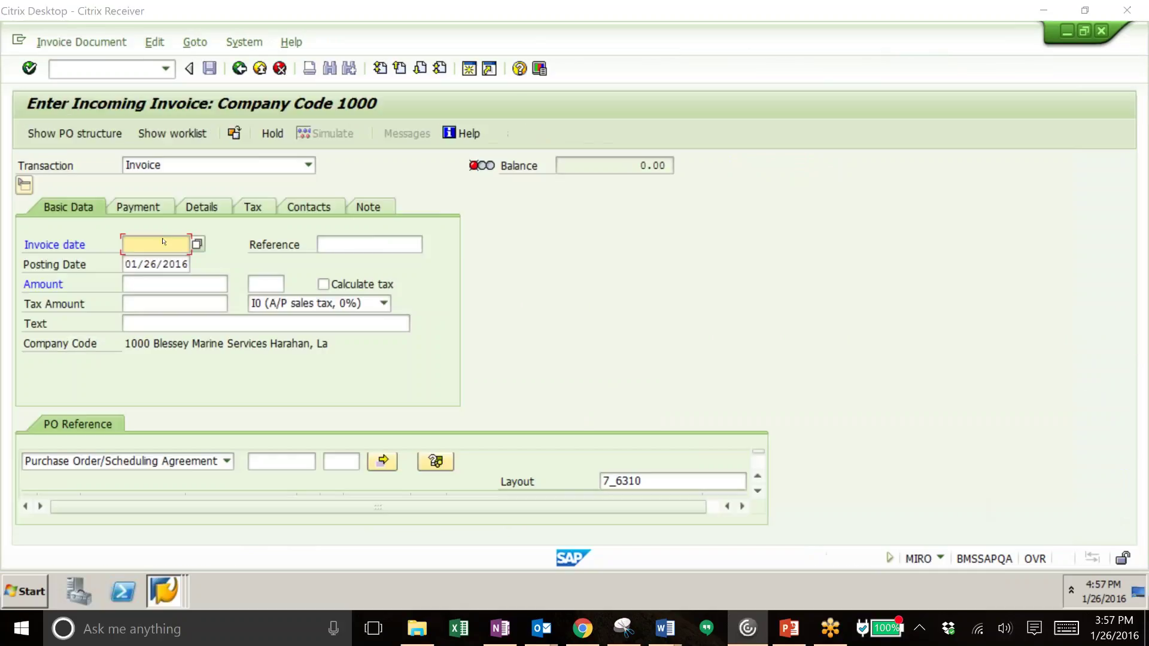
Enter invoice date 1/26/16 and reference LCD, and load the copied purchase order as the PO reference
{"action": "left_click", "coordinate": [163, 242]}
{"action": "type", "text": "1/26"}
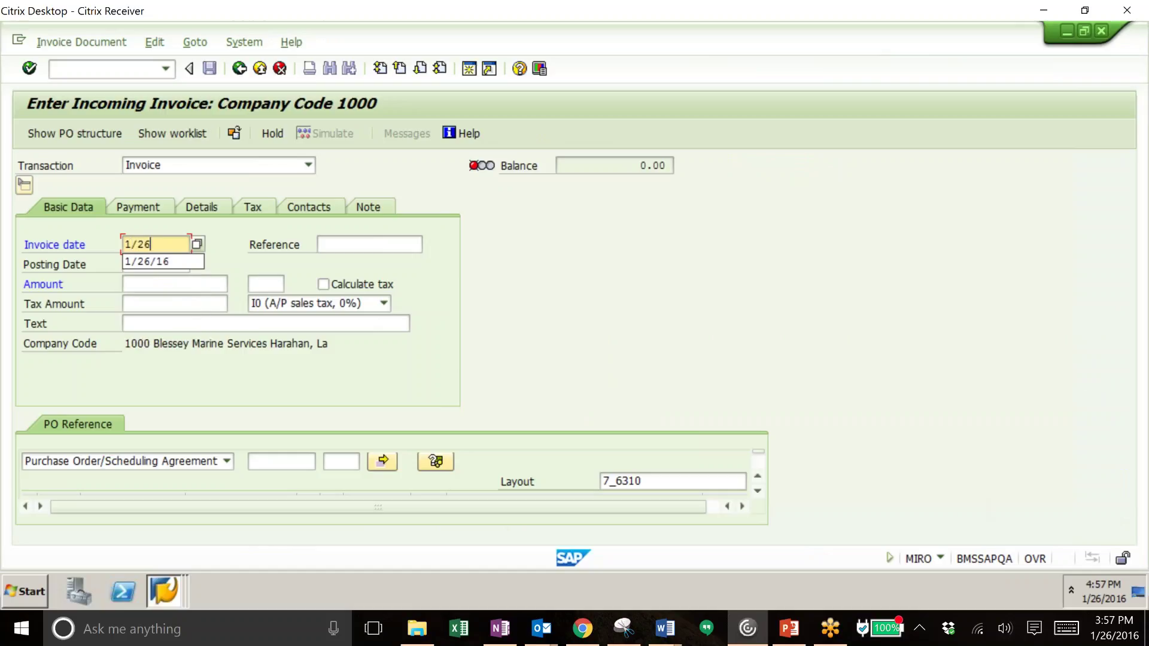
{"action": "type", "text": "/16"}
{"action": "key", "text": "Tab"}
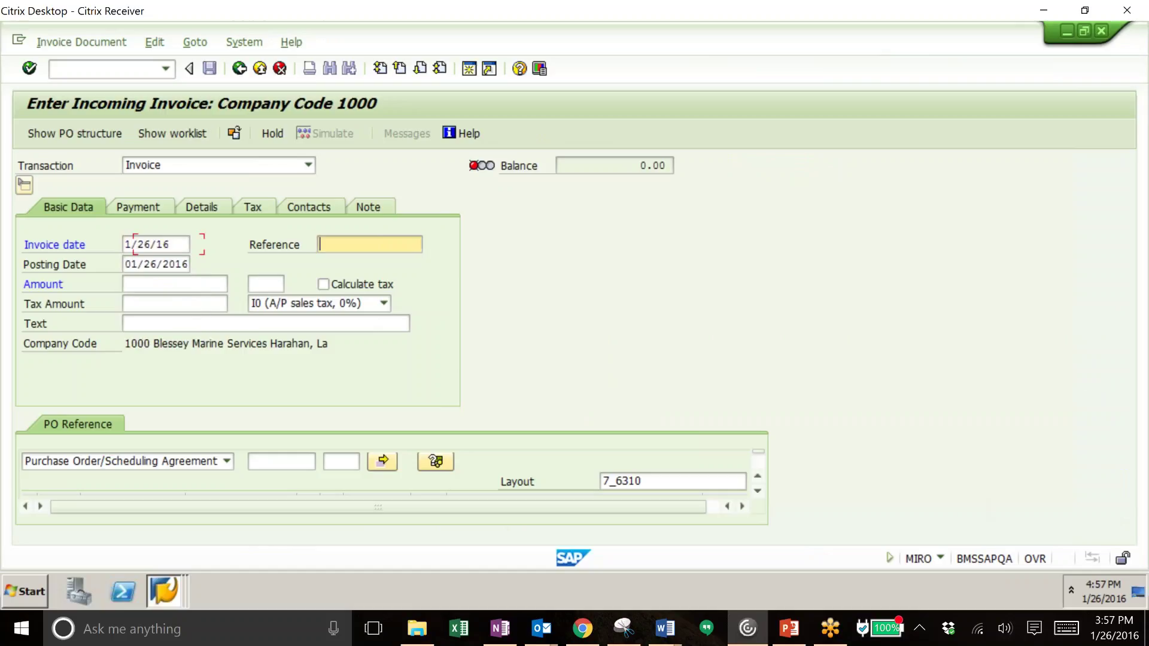
{"action": "type", "text": "LCD"}
{"action": "left_click", "coordinate": [297, 461]}
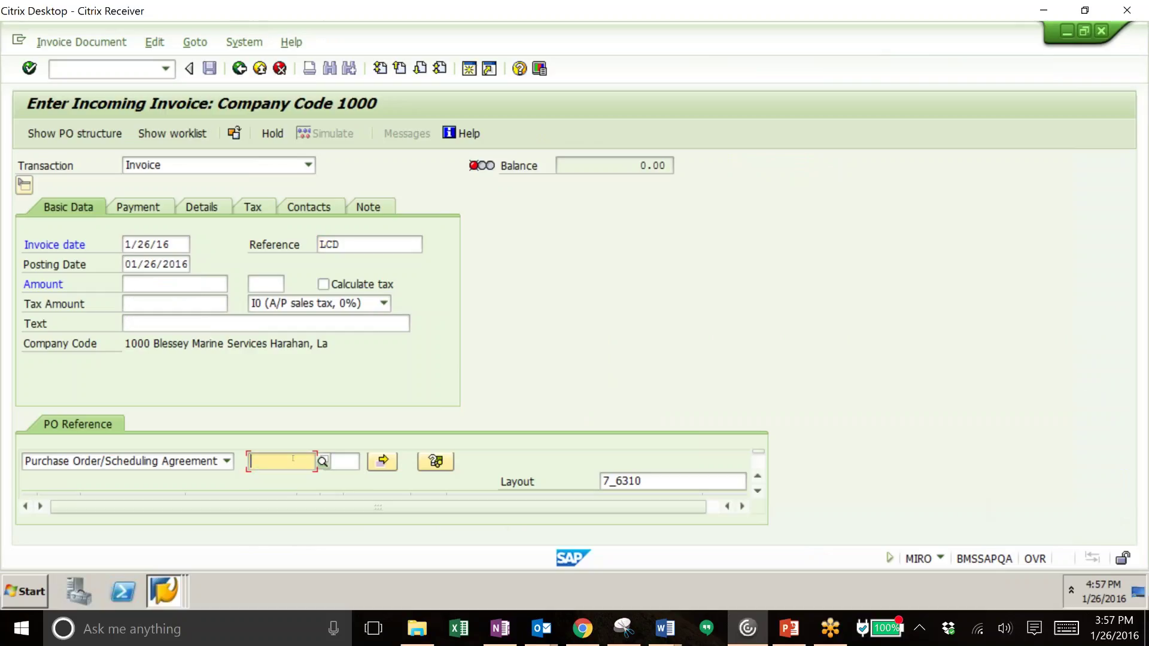
{"action": "key", "text": "ctrl+v"}
{"action": "key", "text": "Return"}
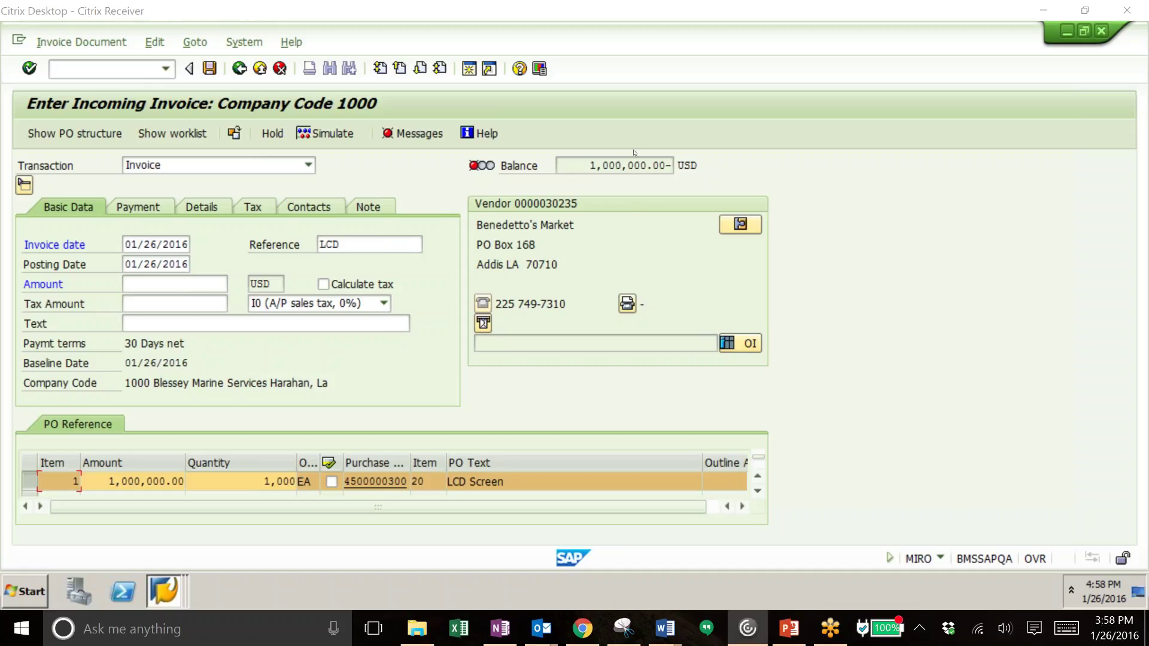
Set the invoice amount to 1000000 and post the incoming invoice
{"action": "left_click", "coordinate": [163, 284]}
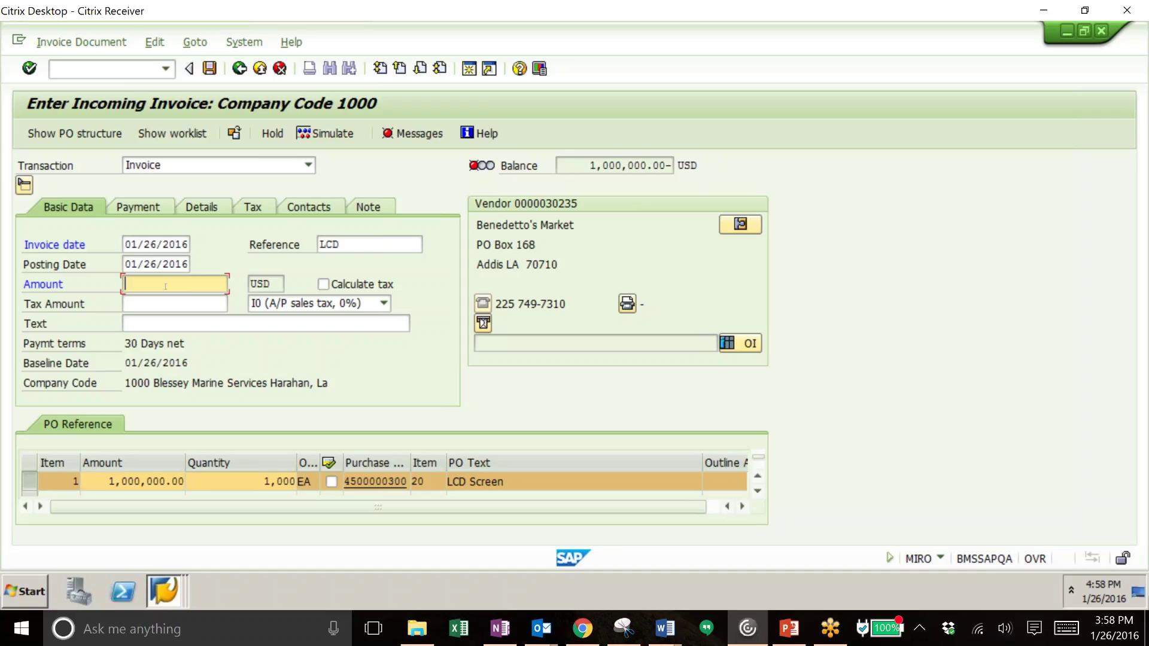
{"action": "type", "text": "1000000"}
{"action": "key", "text": "Return"}
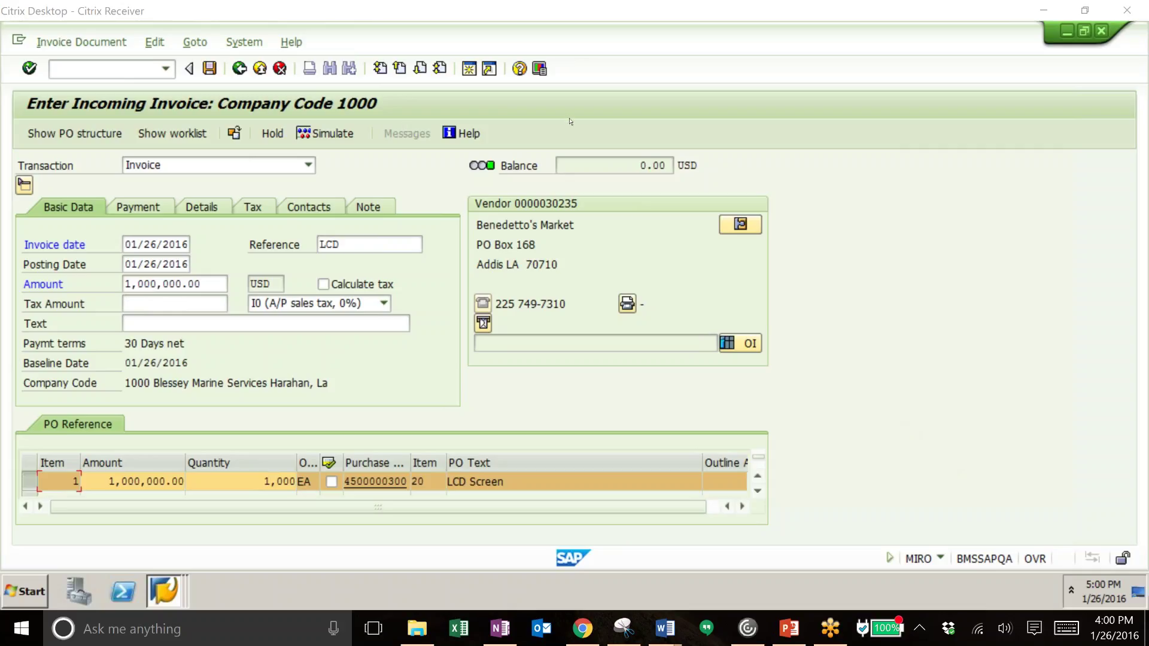
{"action": "left_click", "coordinate": [209, 69]}
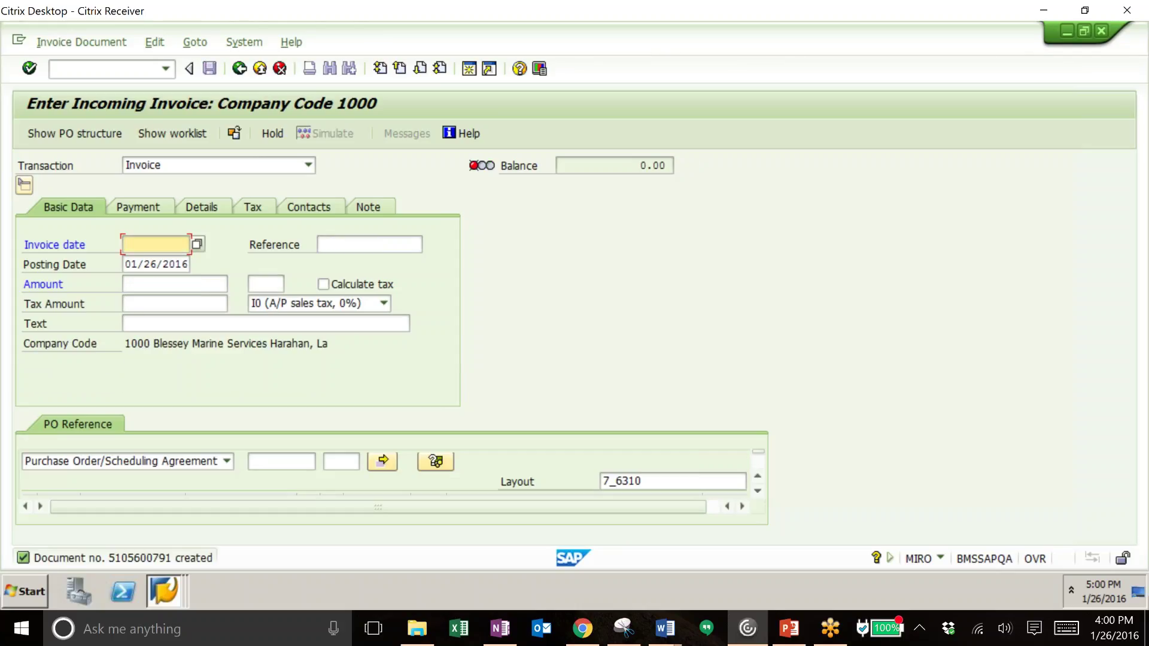
Try to leave the incoming invoice transaction with the command /n
{"action": "left_click", "coordinate": [112, 69]}
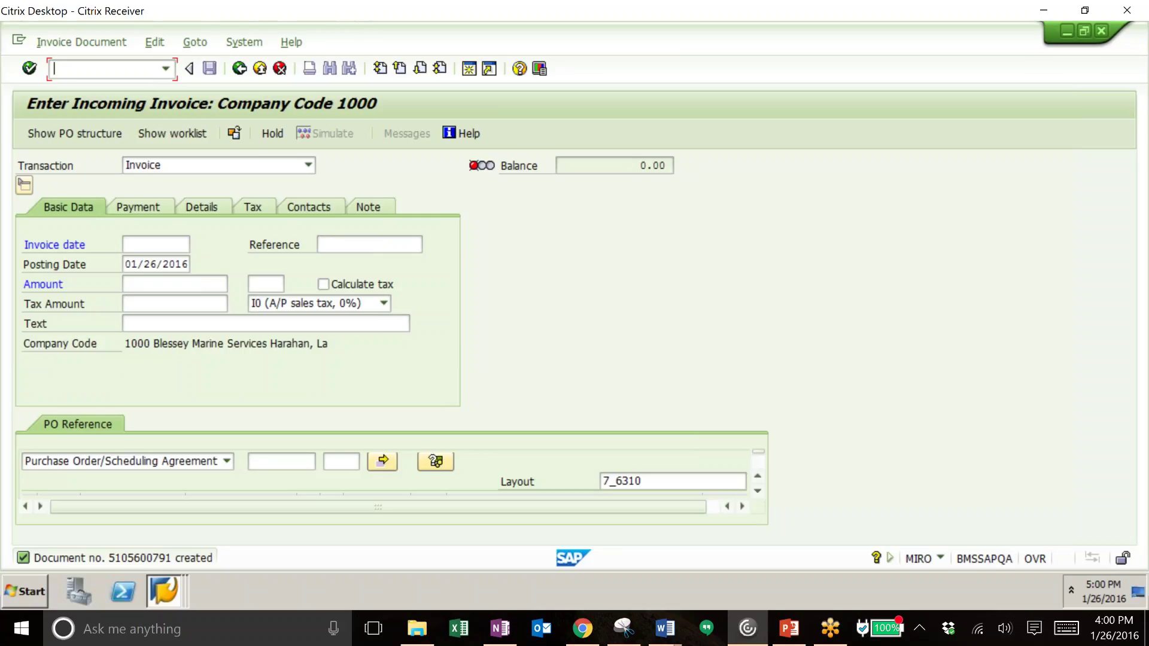
{"action": "type", "text": "/n"}
{"action": "key", "text": "Return"}
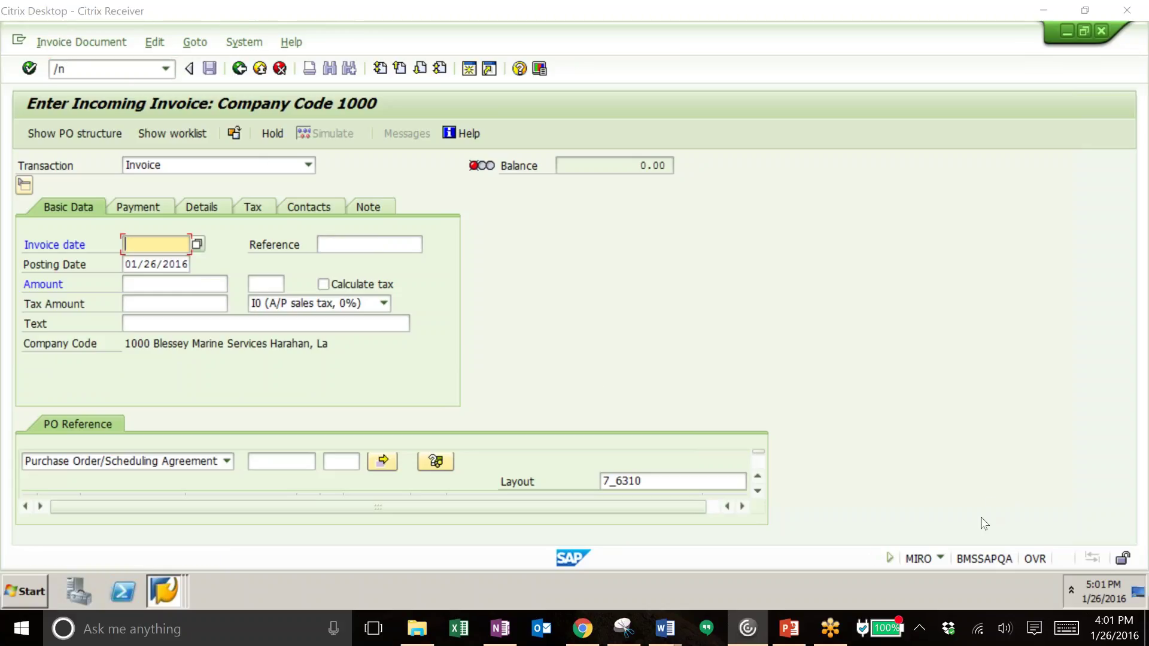
Open FBL1N - Vendor Line Items from the favorites in the free SAP Easy Access session
{"action": "left_click", "coordinate": [163, 590]}
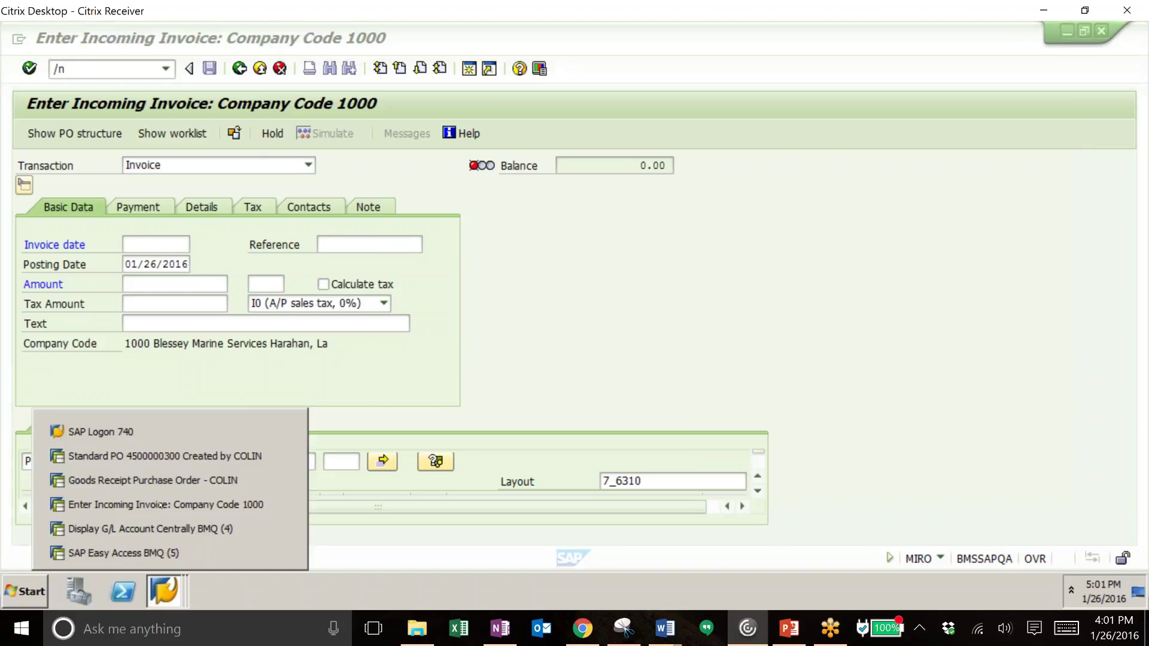
{"action": "left_click", "coordinate": [147, 553]}
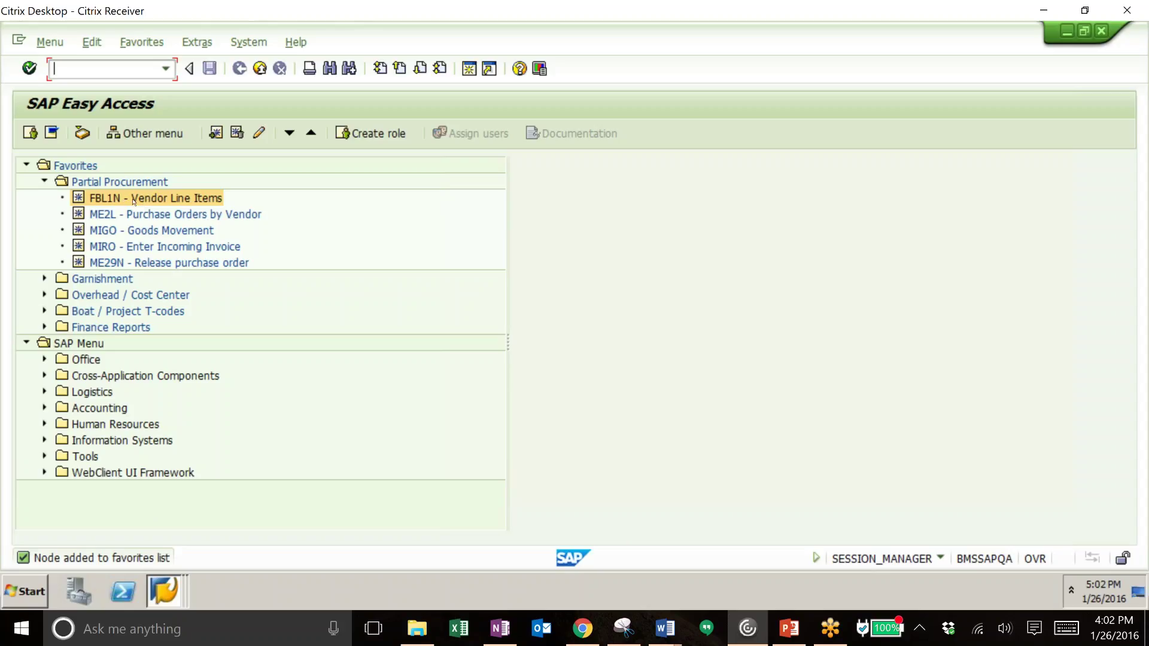
{"action": "double_click", "coordinate": [133, 201]}
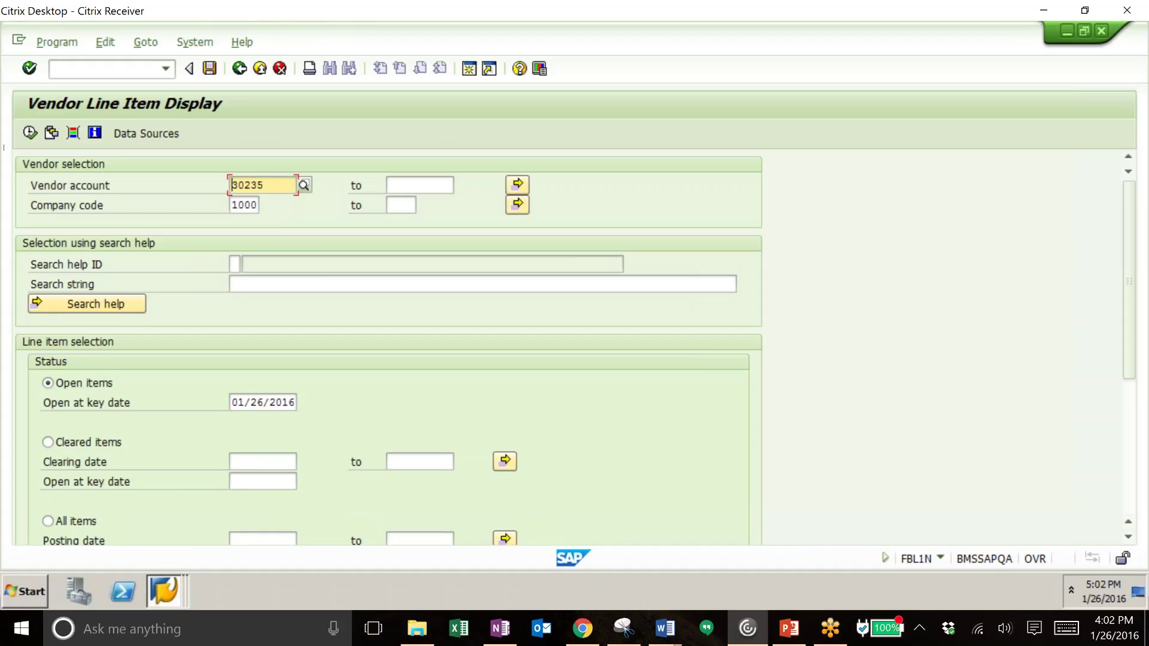
List all line items of the preset vendor in company code 1000 with posting date 1/26/16
{"action": "left_click", "coordinate": [48, 522]}
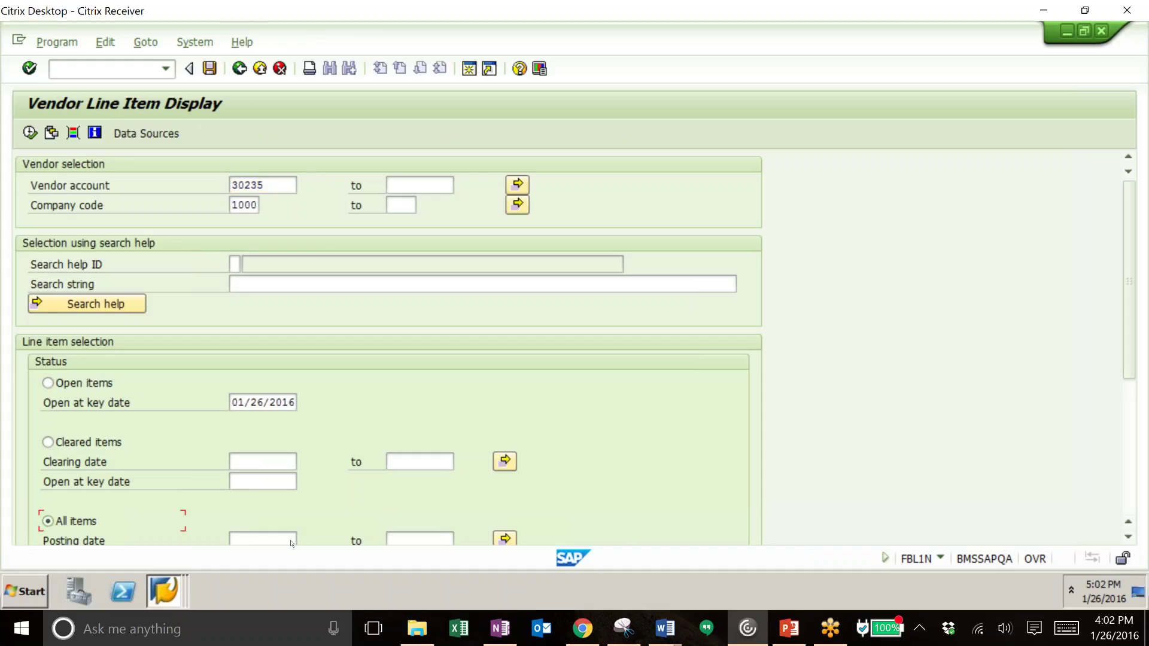
{"action": "left_click", "coordinate": [290, 540]}
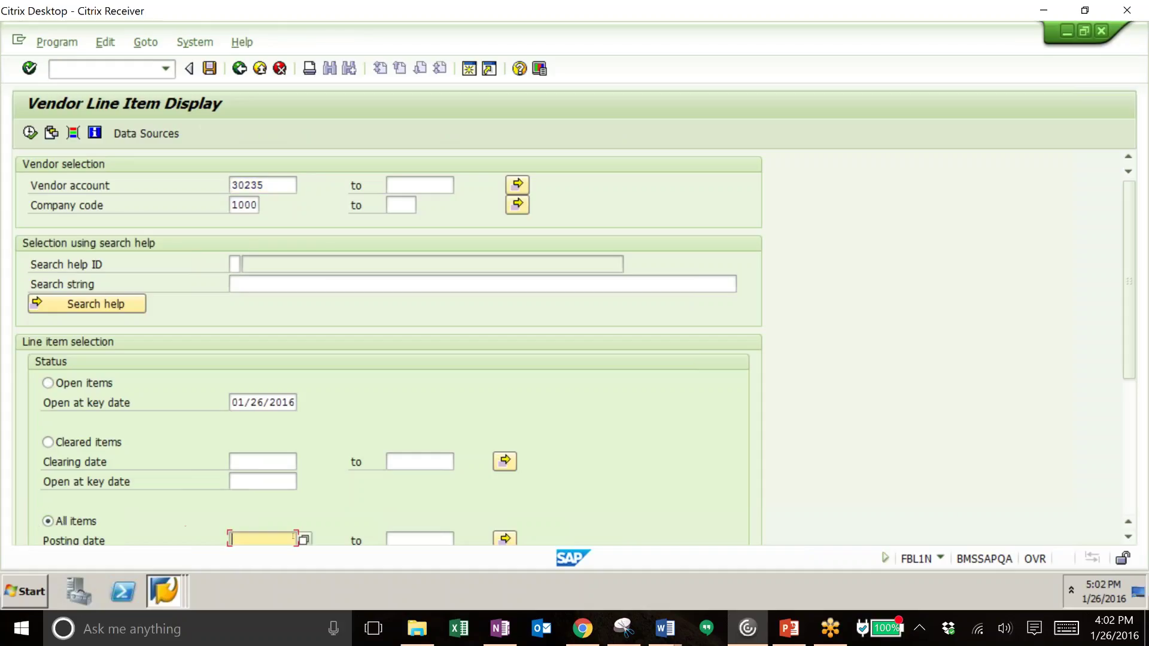
{"action": "type", "text": "1/26/16"}
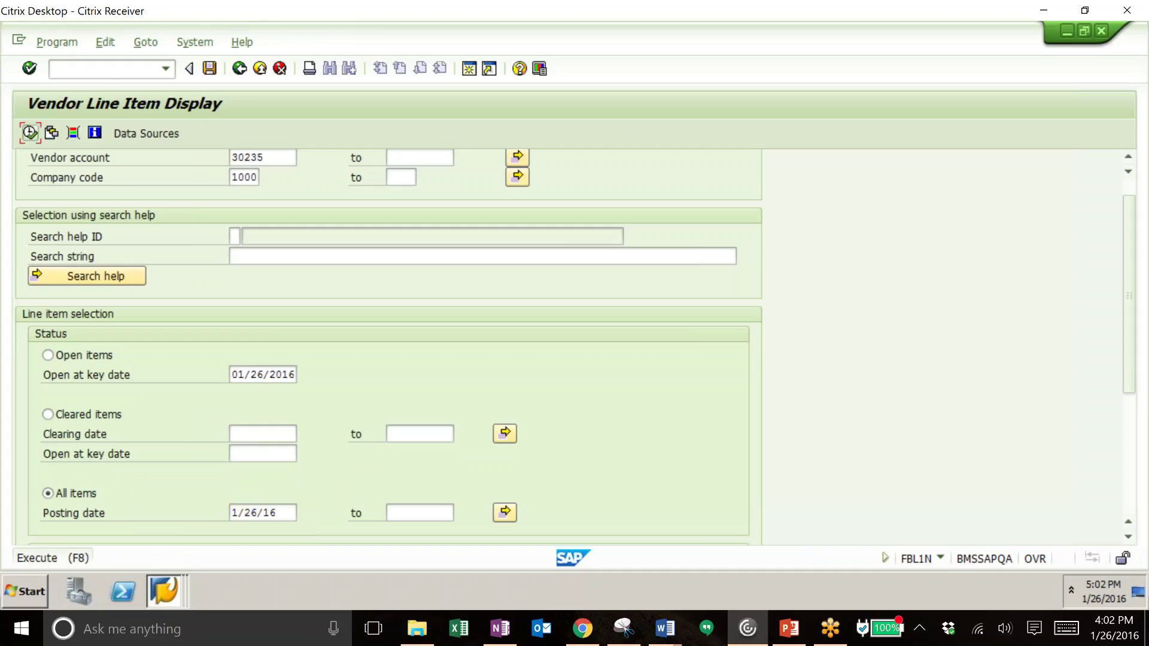
{"action": "left_click", "coordinate": [29, 132]}
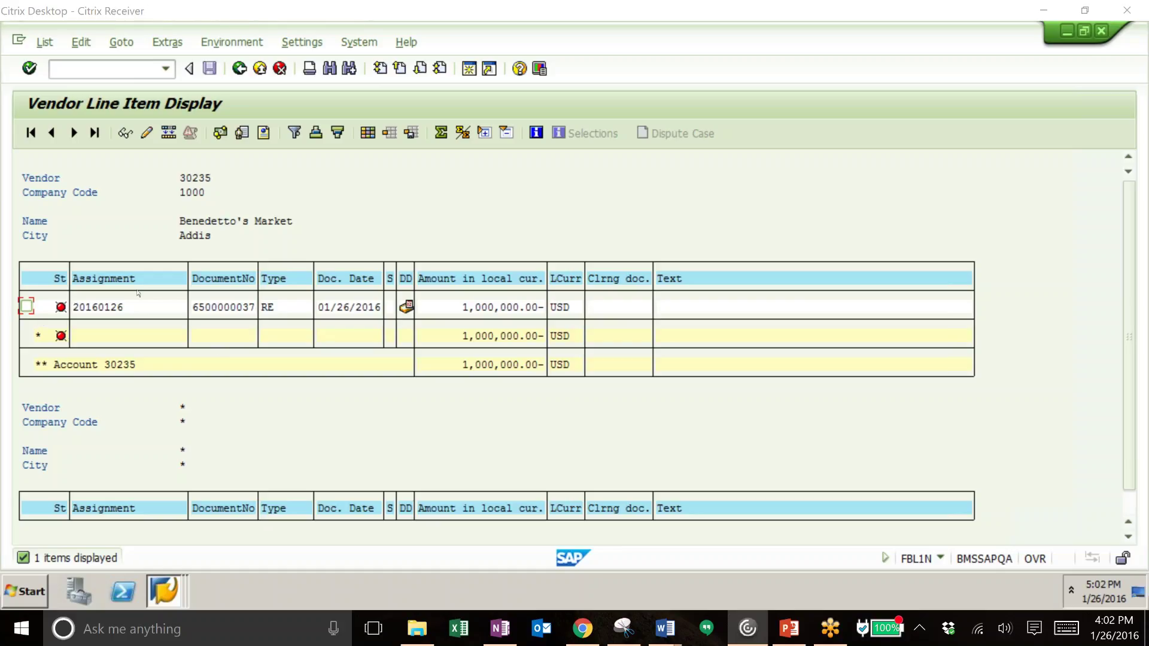
Open the posted invoice's line item and display its whole document in the General Ledger View
{"action": "double_click", "coordinate": [494, 308]}
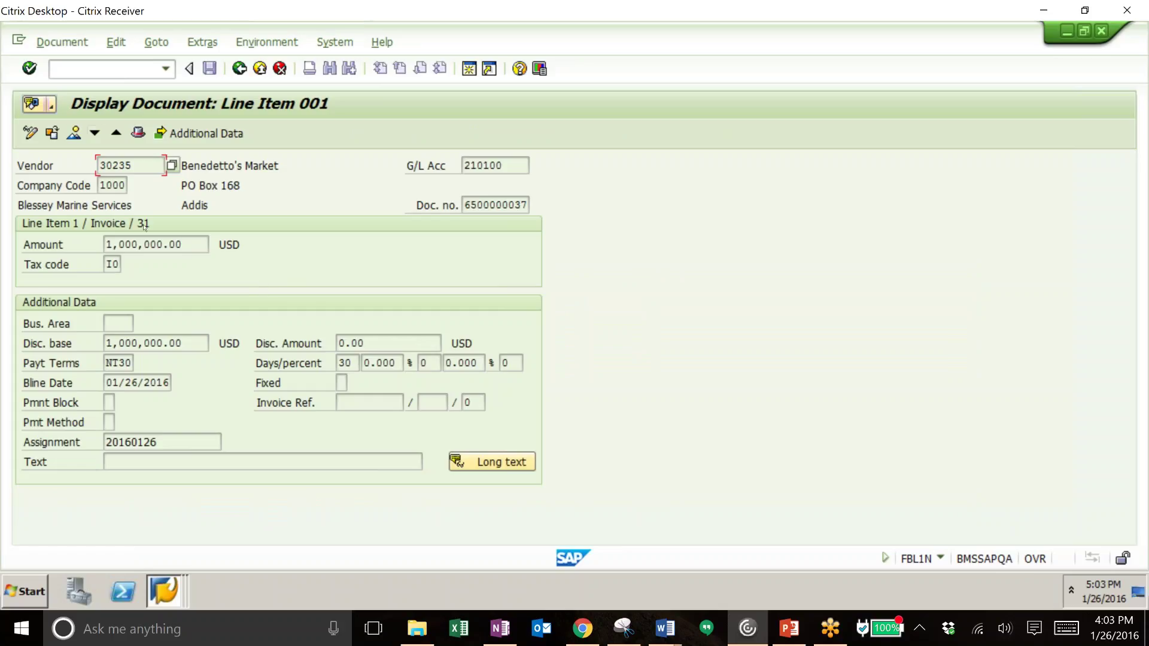
{"action": "left_click", "coordinate": [74, 133]}
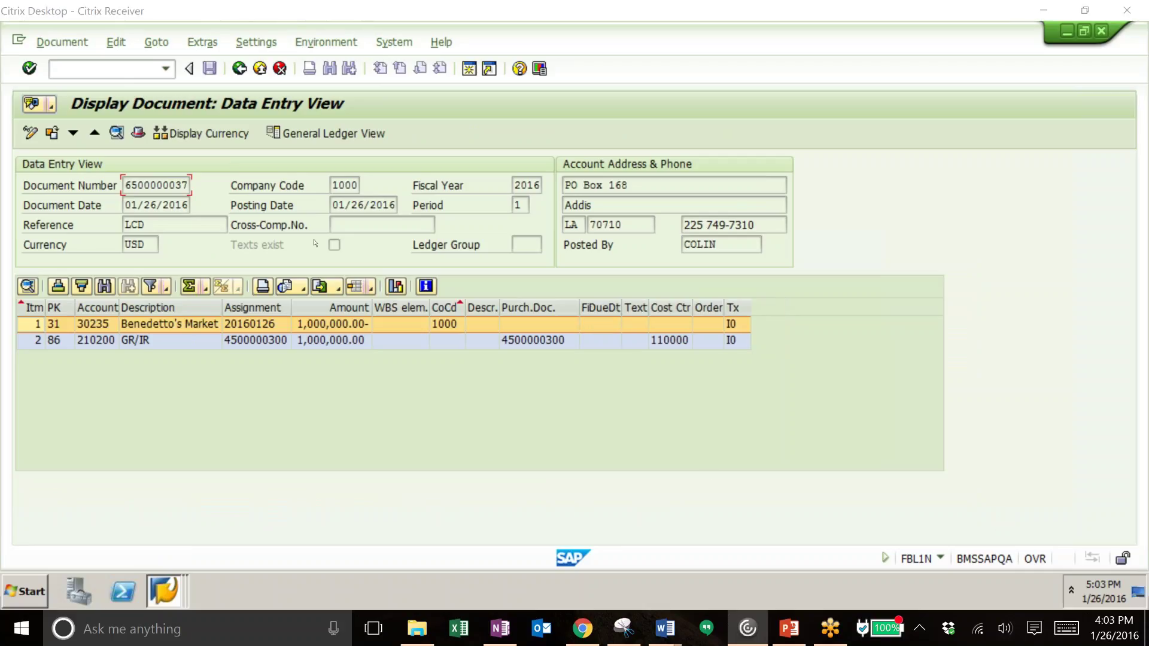
{"action": "left_click", "coordinate": [306, 135]}
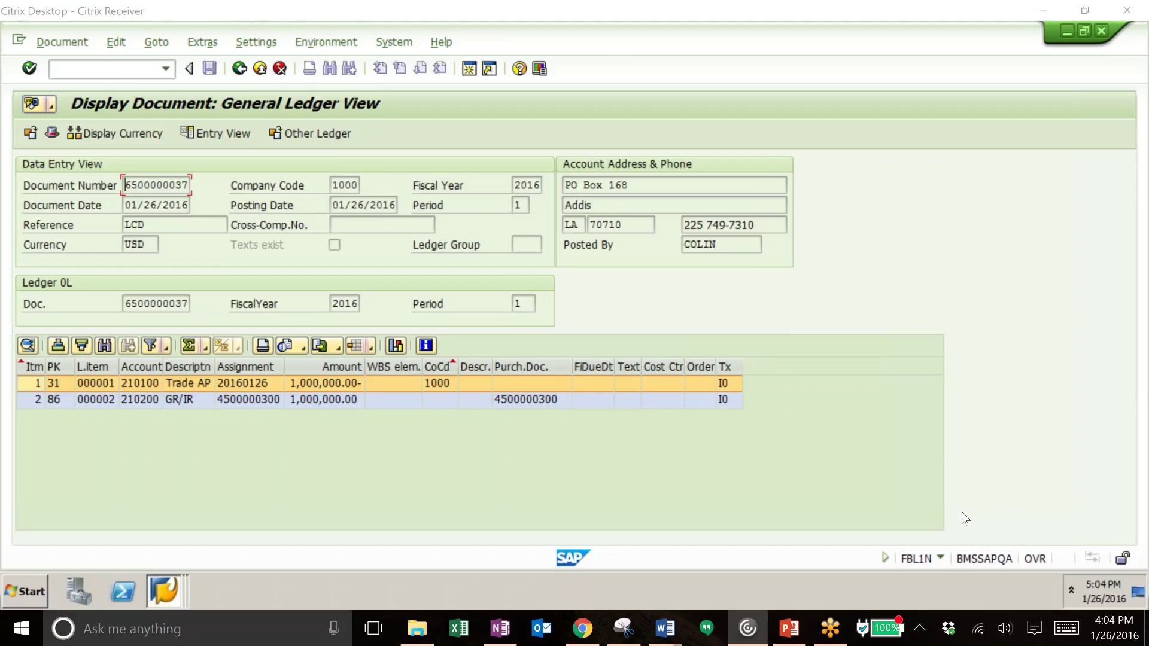
Switch to the free SAP Easy Access session and open ME2L - Purchase Orders by Vendor from the favorites
{"action": "left_click", "coordinate": [173, 592]}
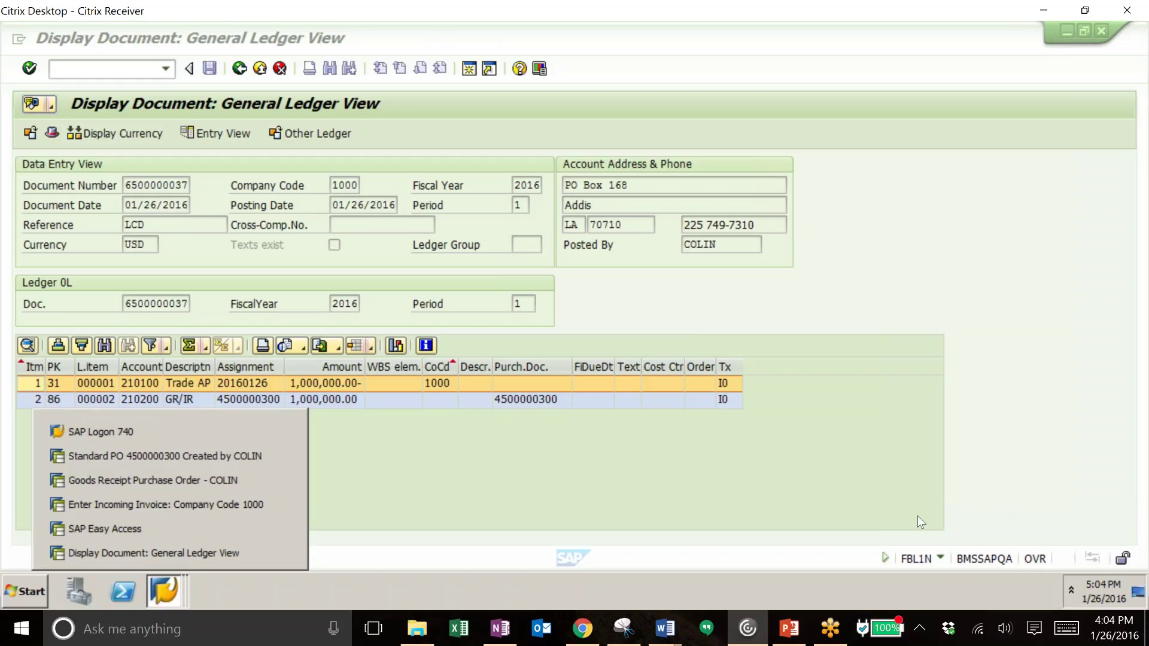
{"action": "left_click", "coordinate": [105, 529]}
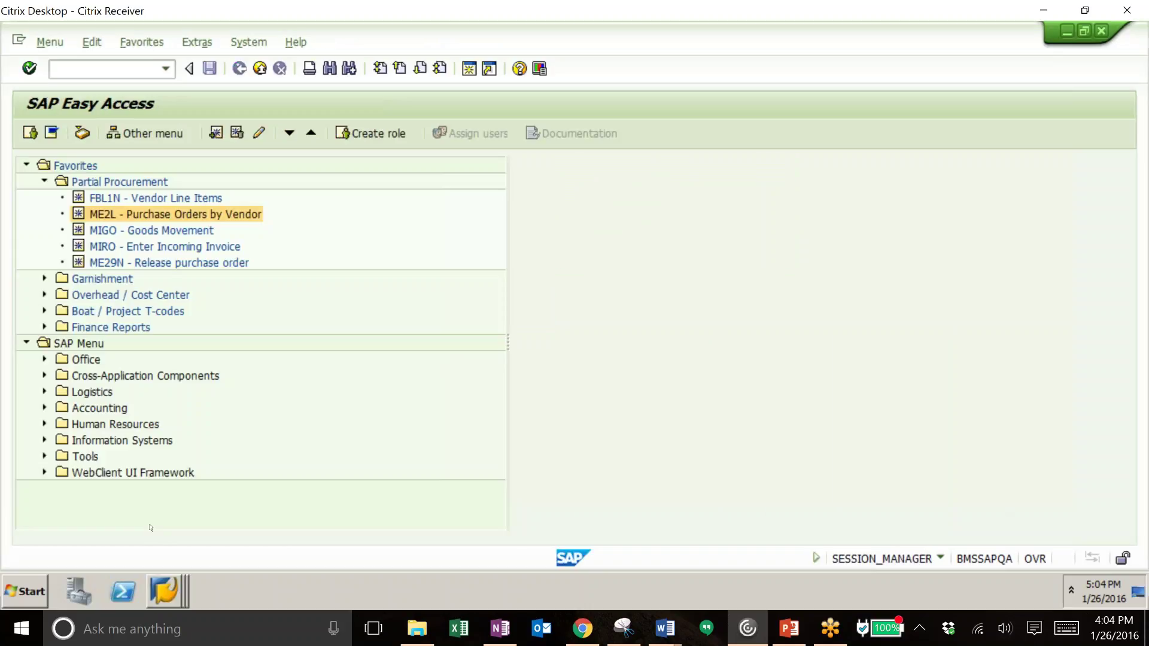
{"action": "double_click", "coordinate": [165, 215]}
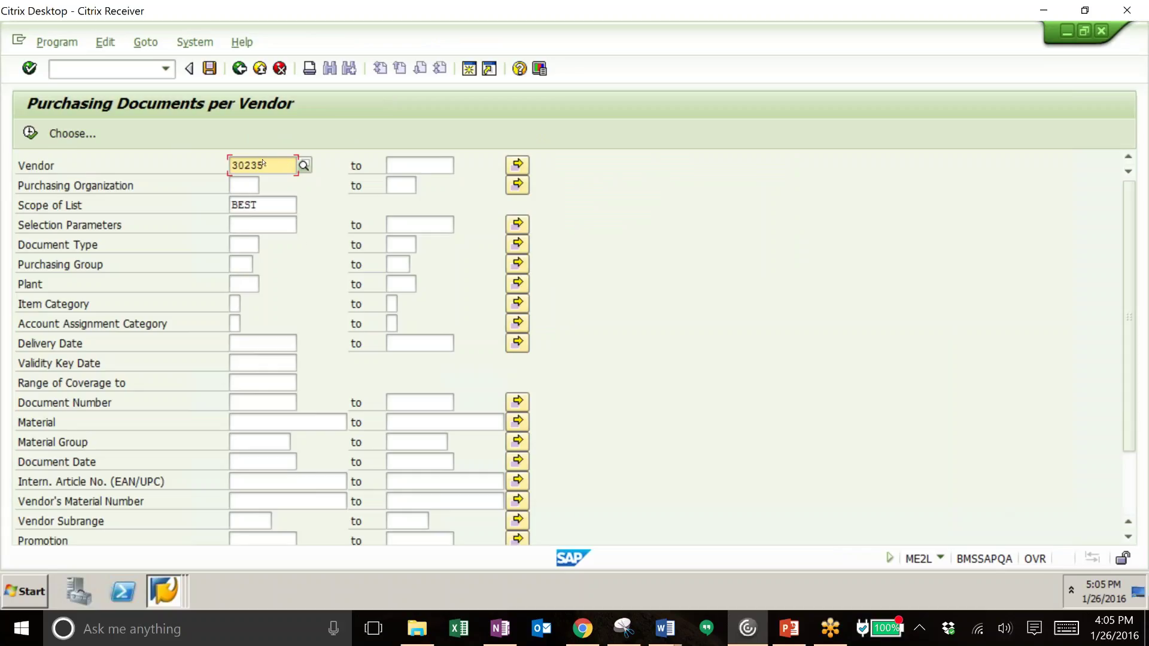
List the preset vendor's purchasing documents with scope BEST and open the LCD Screen purchase order from the list
{"action": "left_click", "coordinate": [30, 133]}
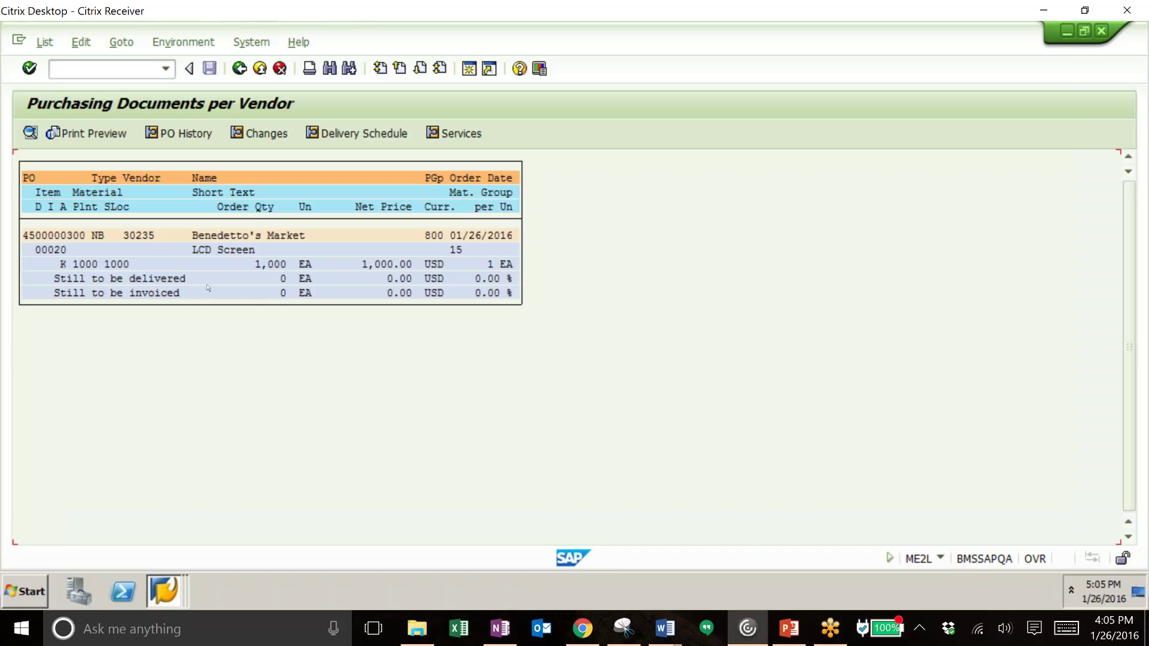
{"action": "double_click", "coordinate": [75, 239]}
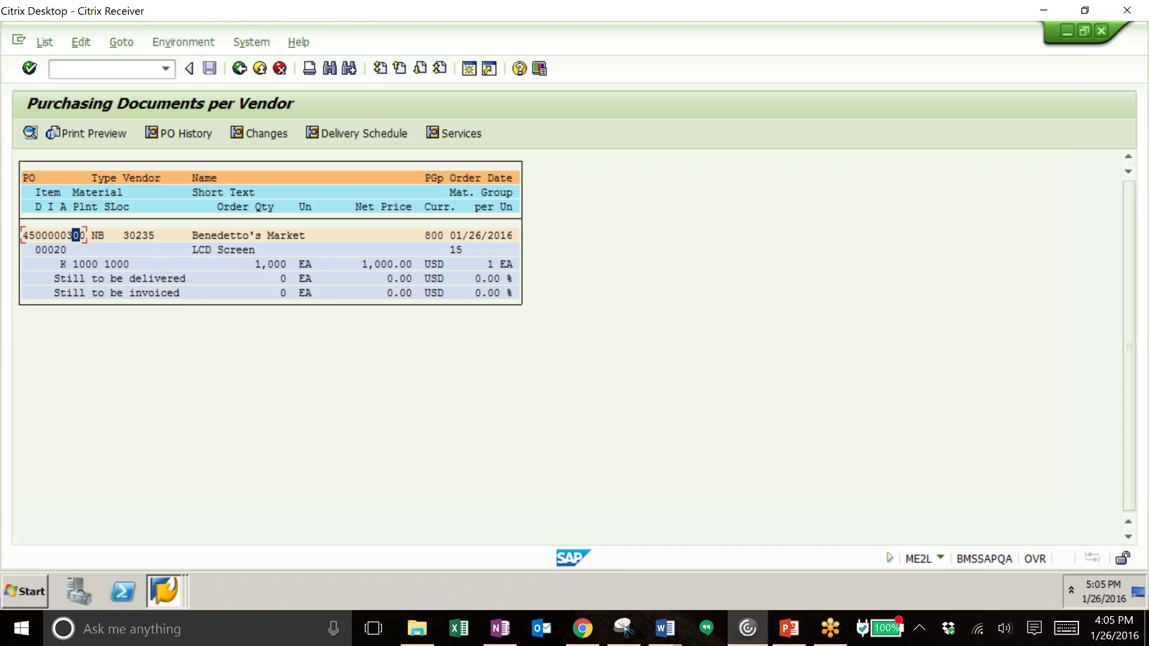